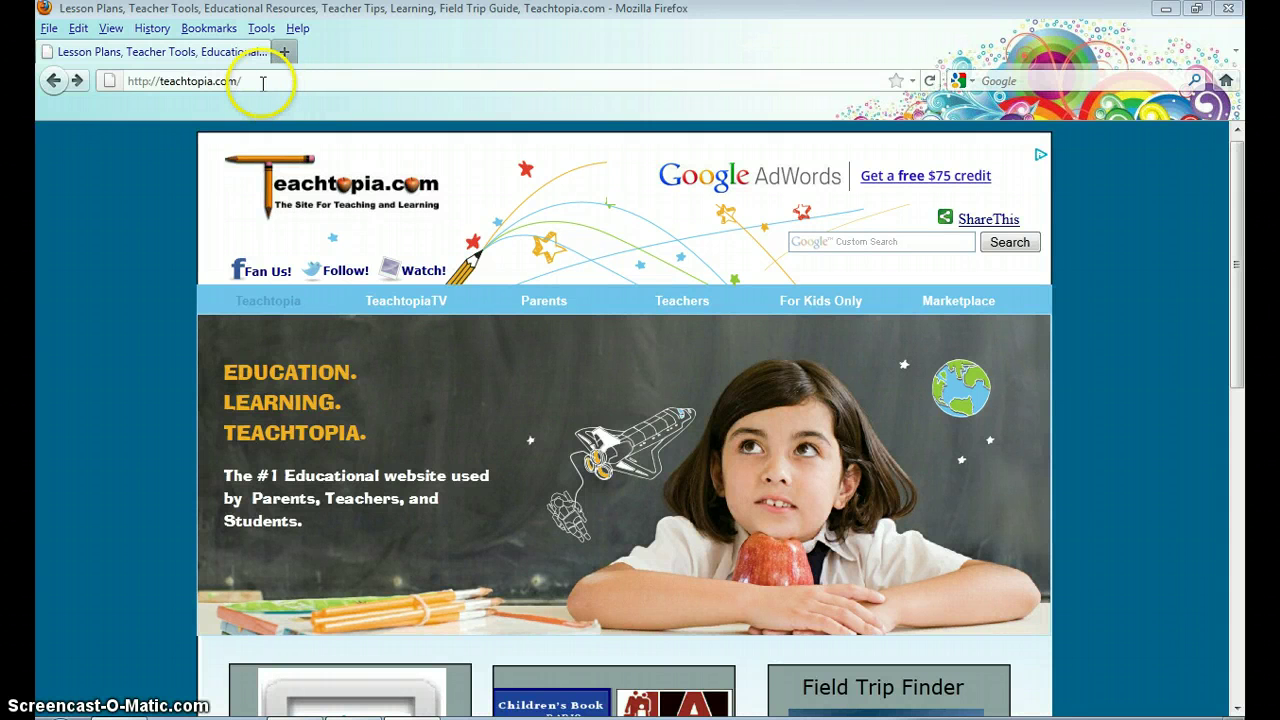
Switch to the blank LibreOffice Writer document and enter the title "Mrs. Teachtopia's Start Page for Room 233".
click(262, 83)
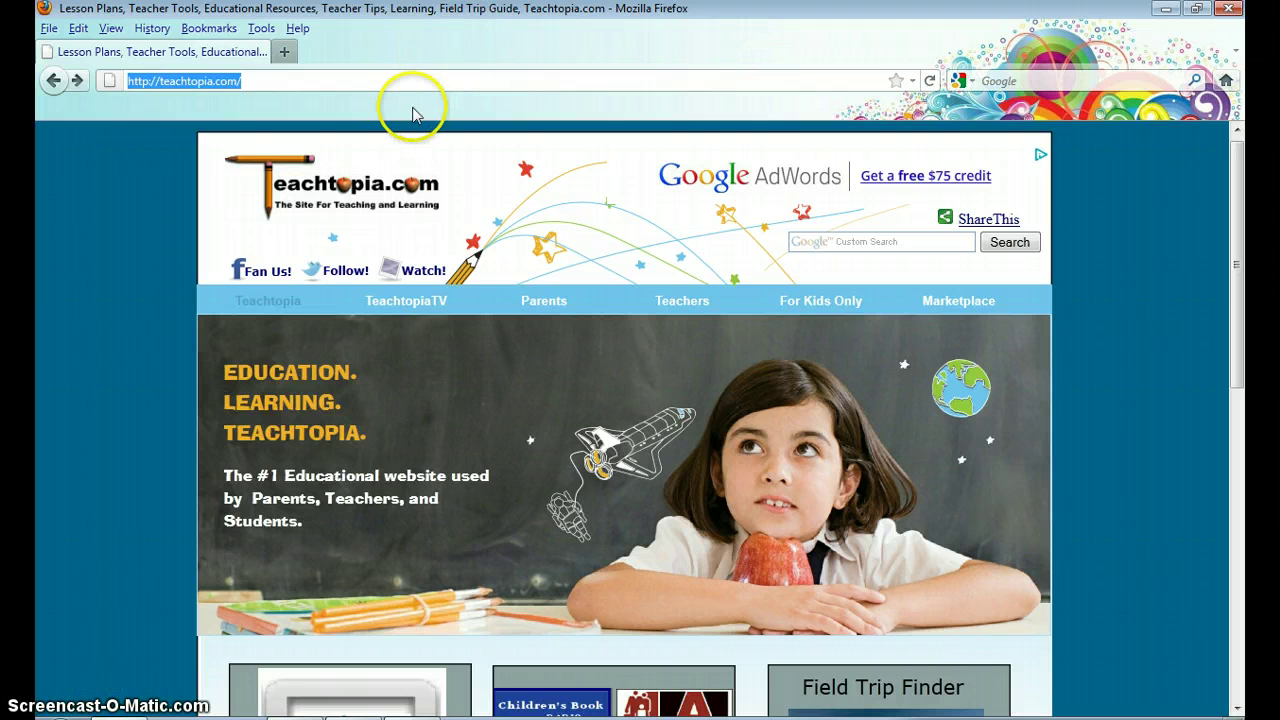
drag(394, 17, 631, 603)
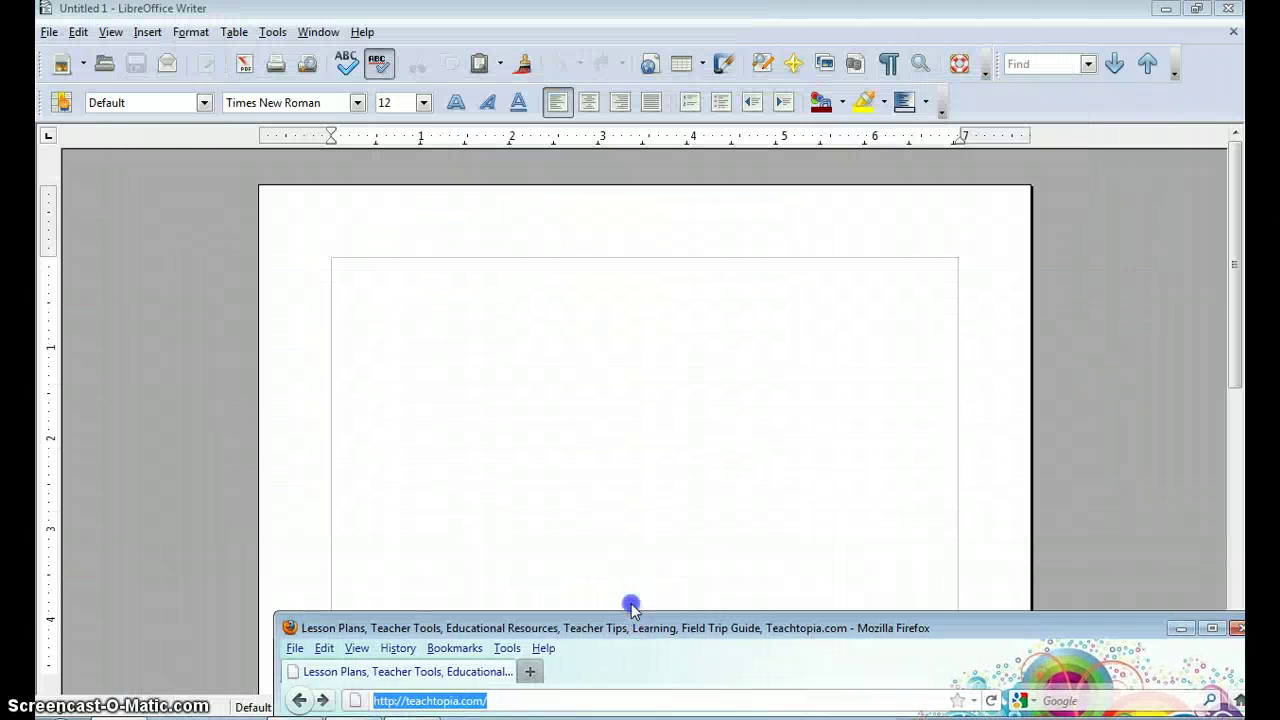
click(469, 370)
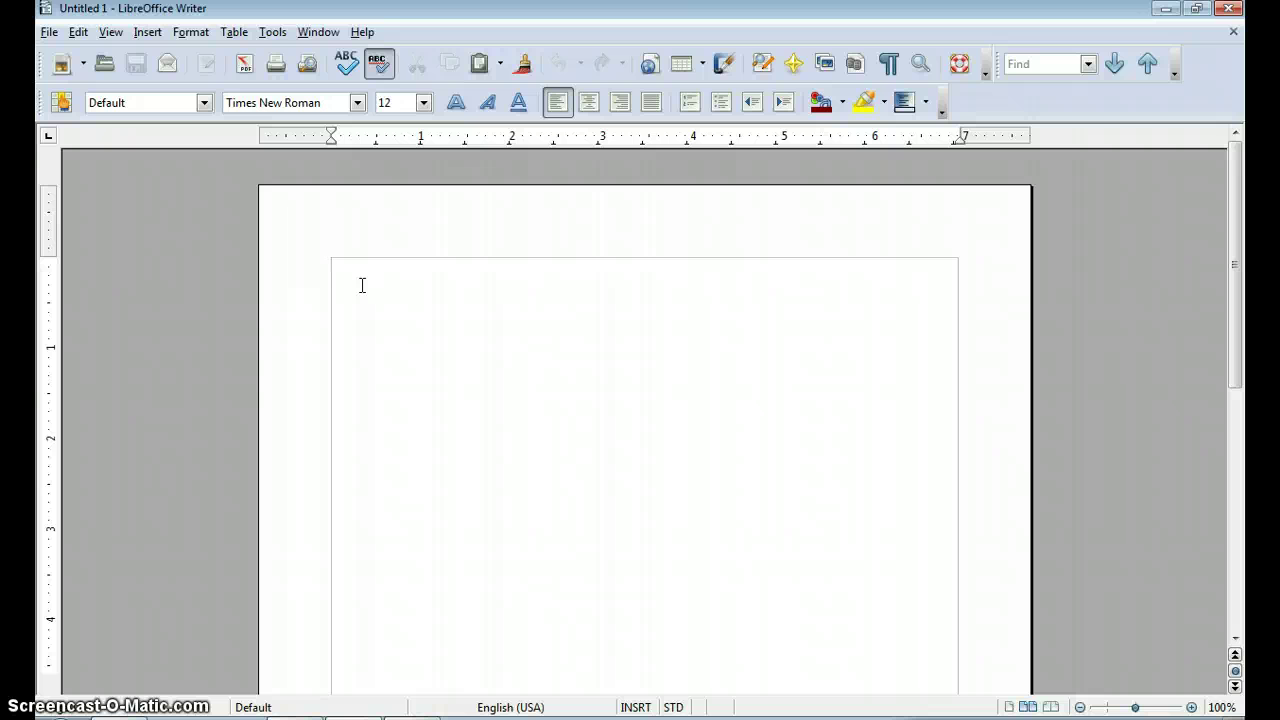
key(ctrl+v)
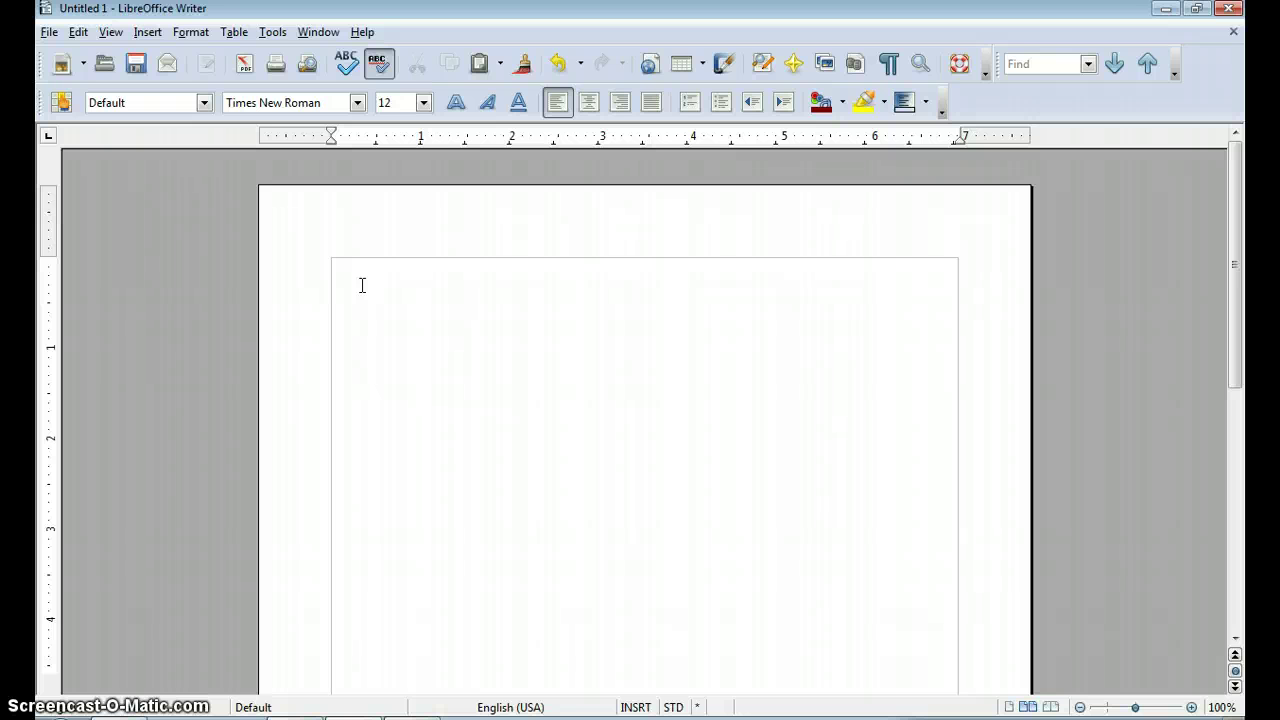
click(407, 361)
text(Mrs. Teachtopia's Start P)
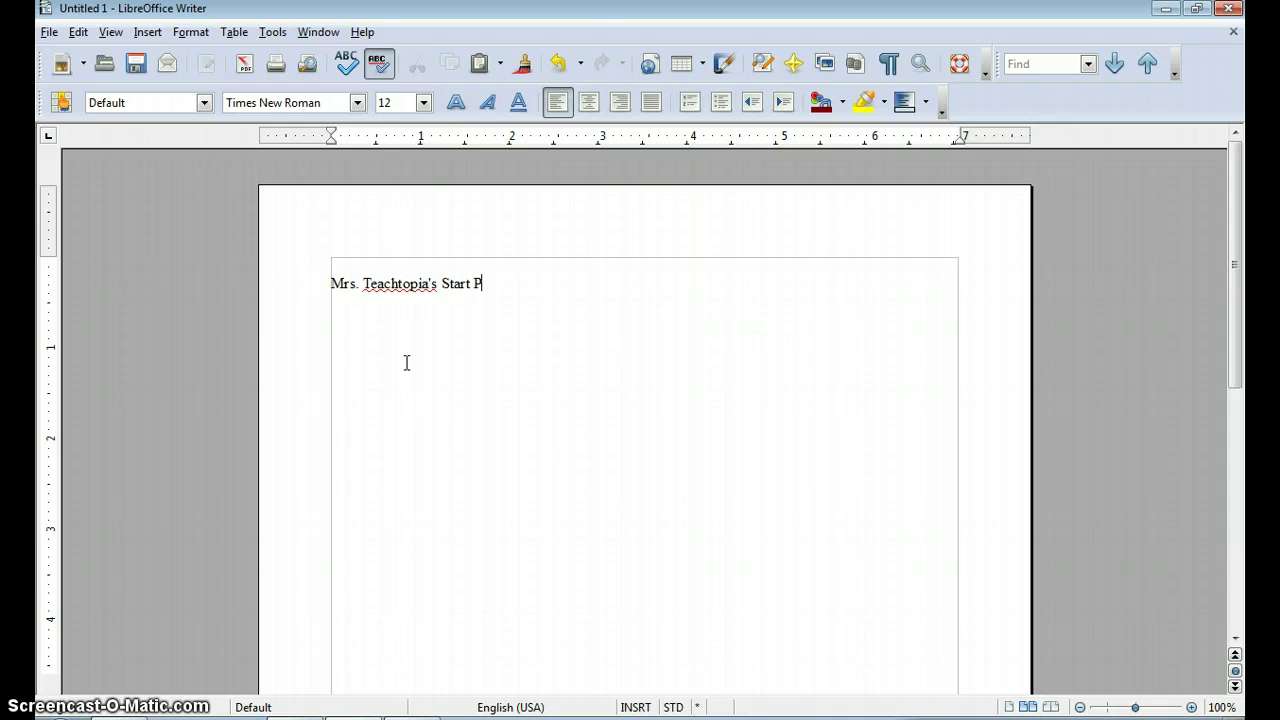
text(age for Room 233)
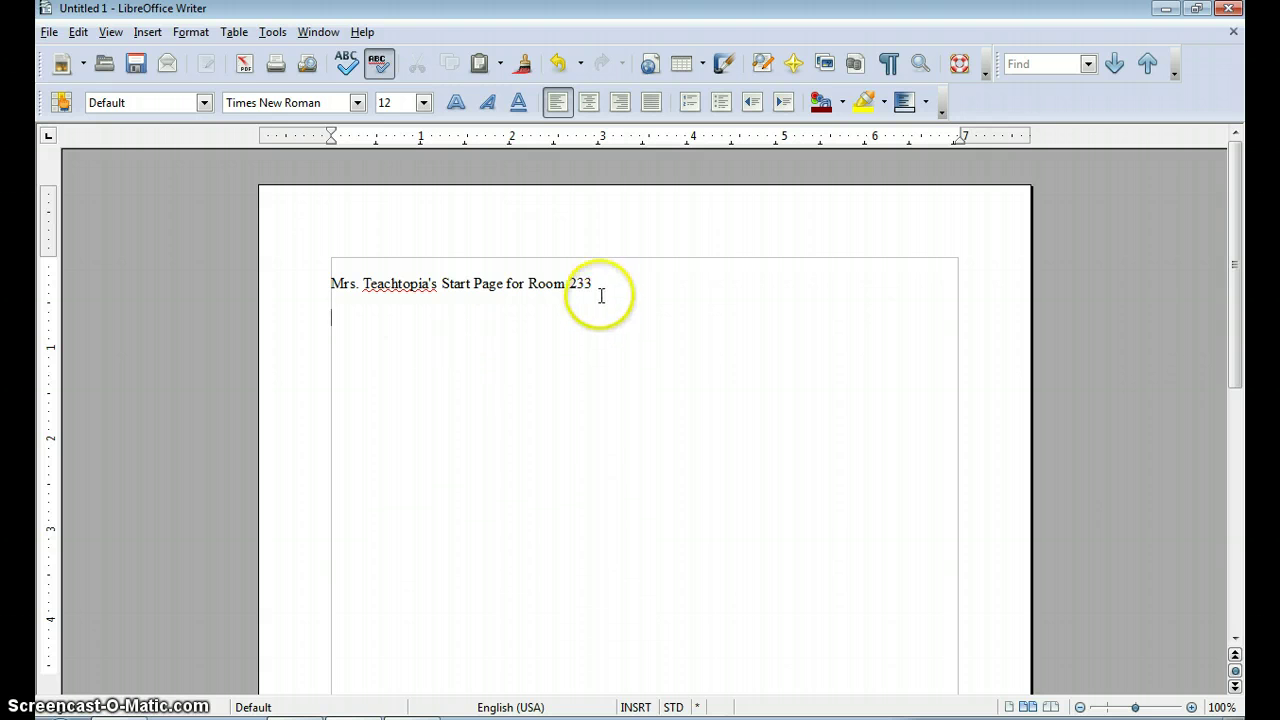
key(BackSpace)
key(Return)
key(Return)
key(Return)
text(Teachtop)
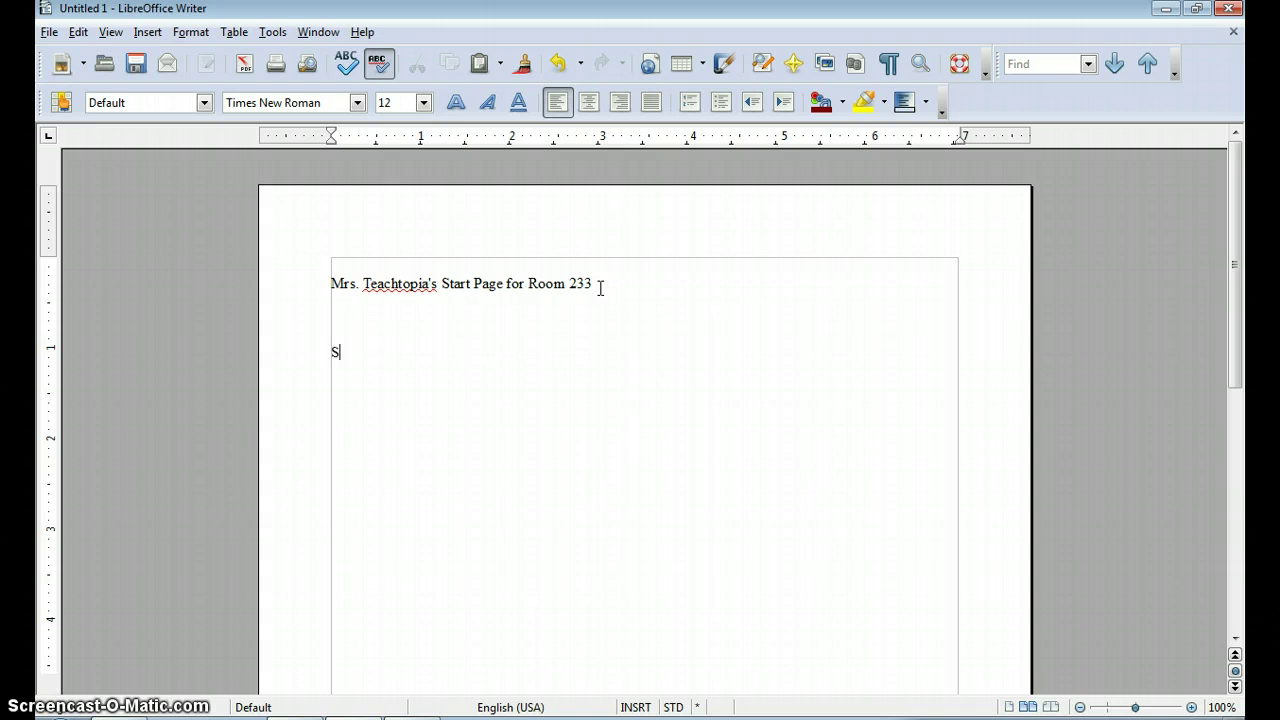
text(ia http:/)
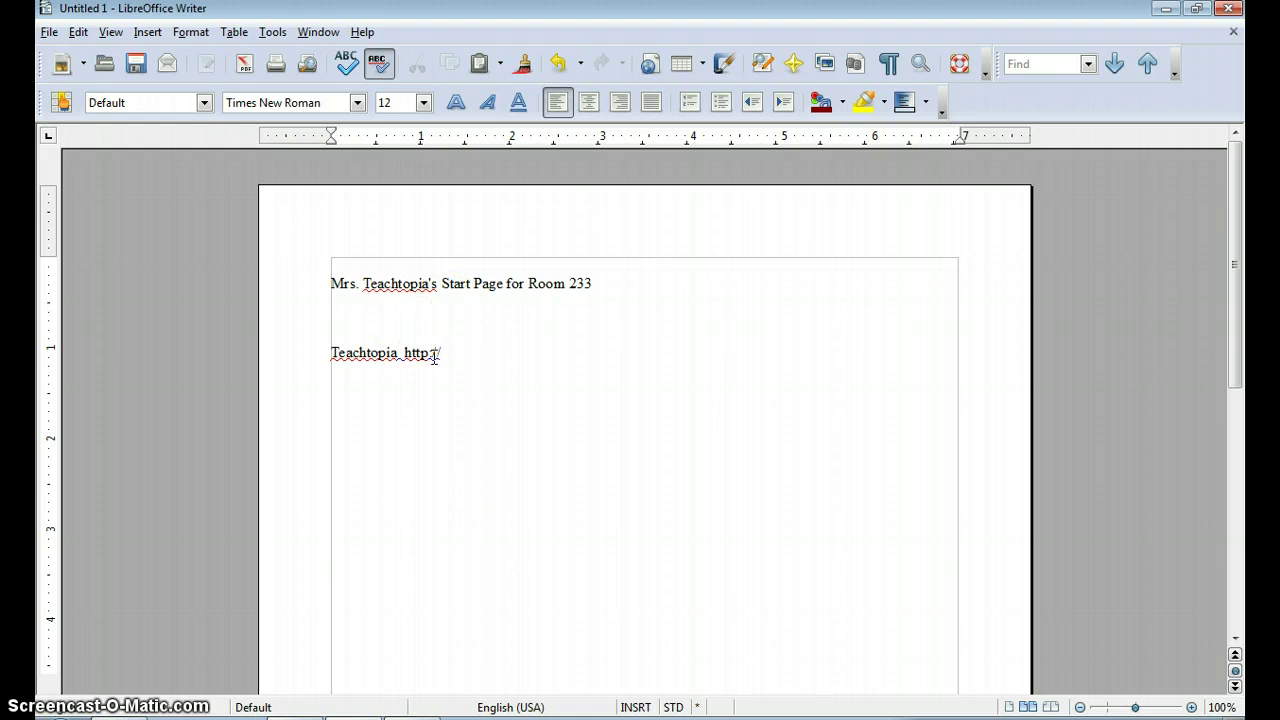
text(/teachtopia.com)
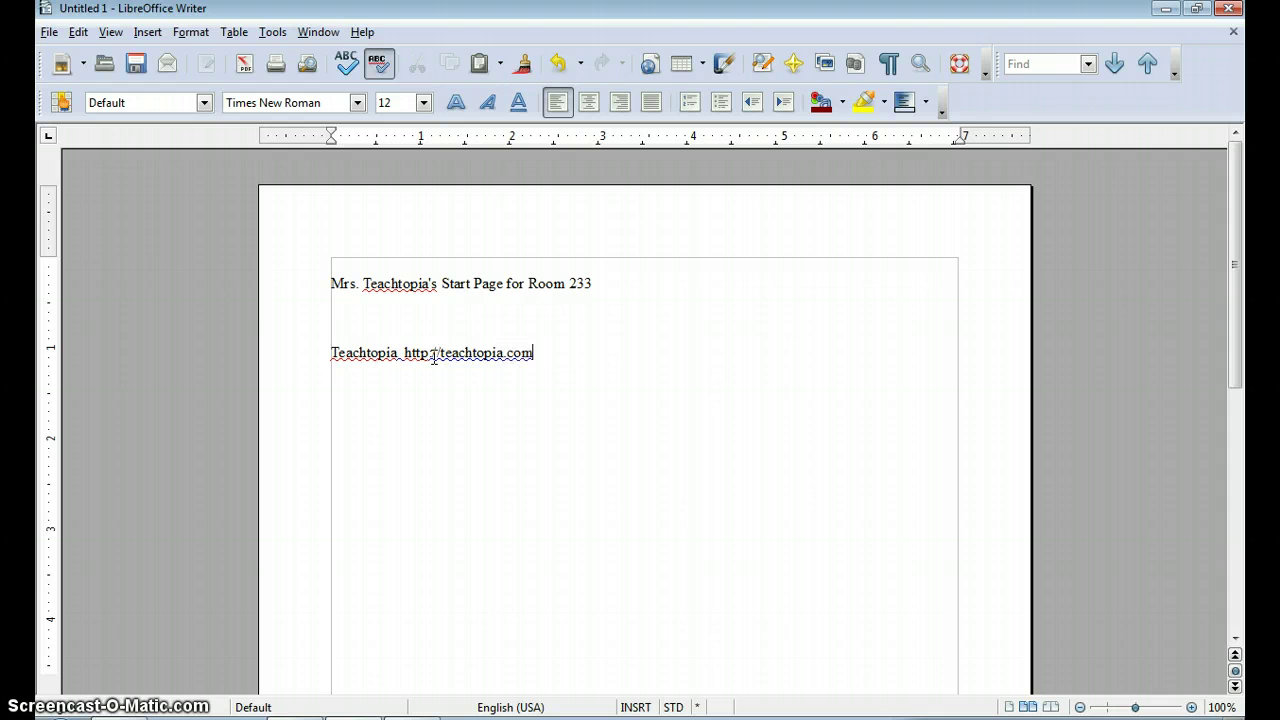
key(Return)
text(Starfall.com)
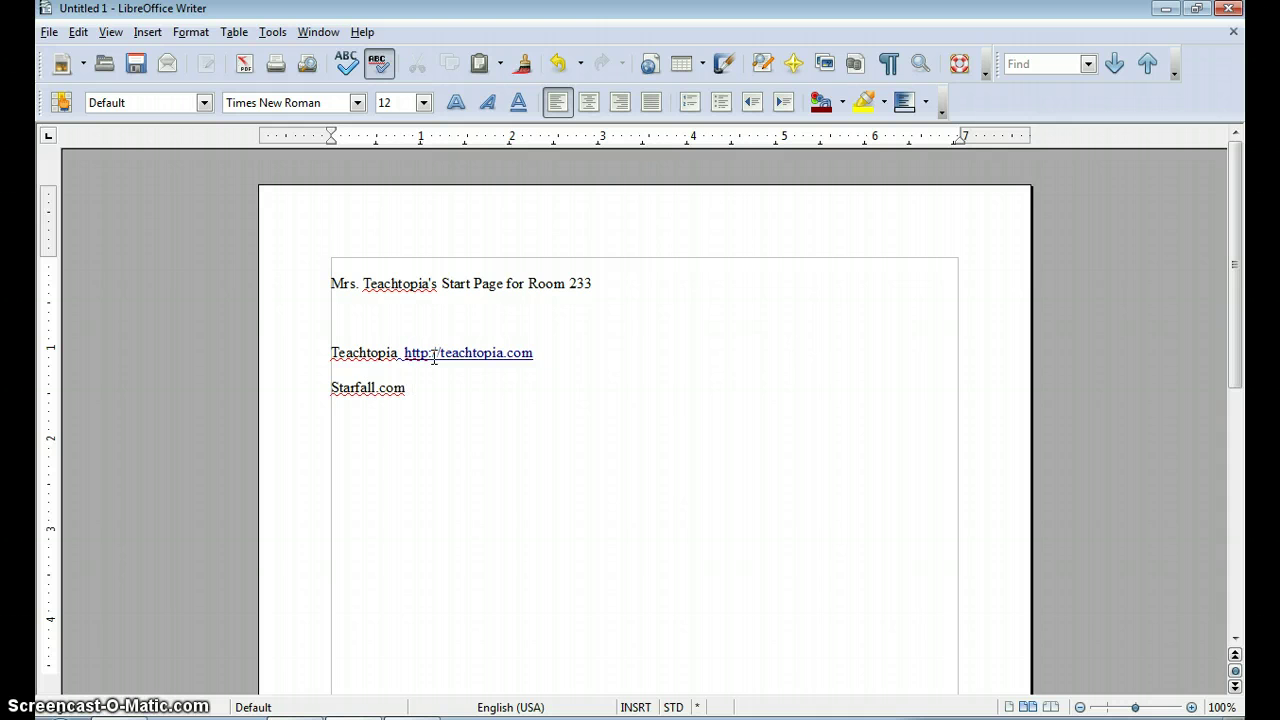
text( http://starfall.com)
key(Return)
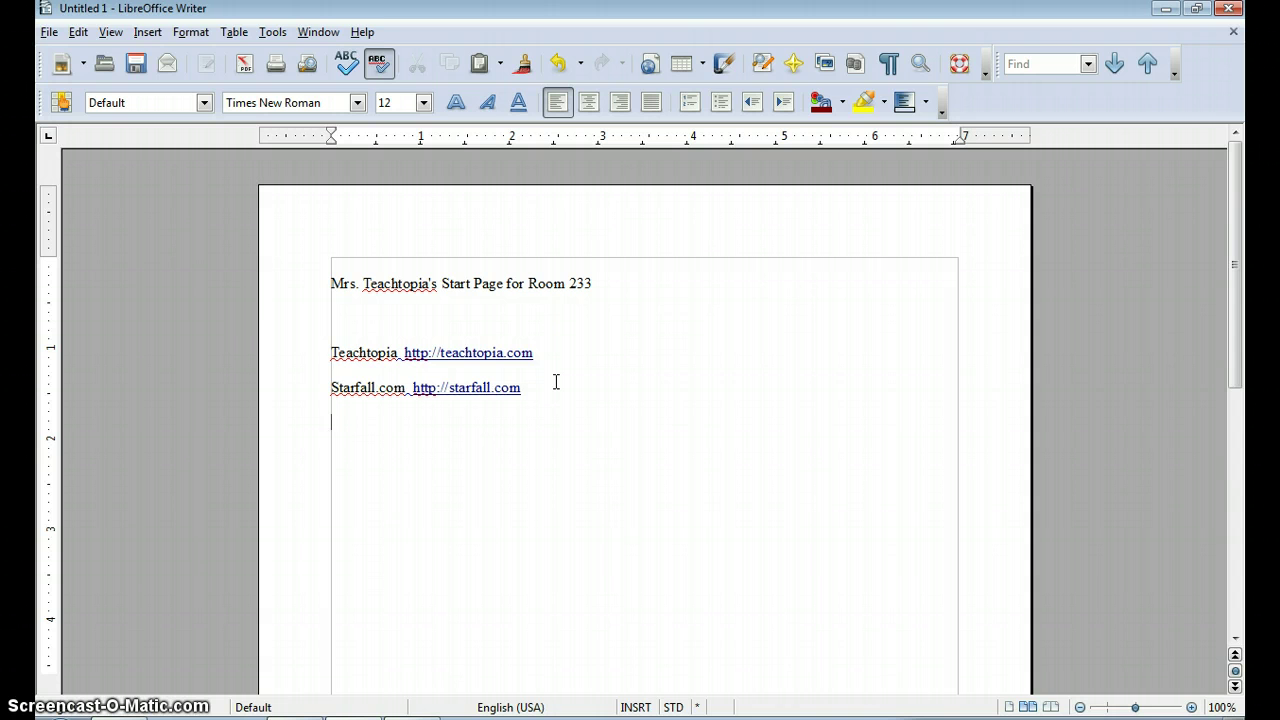
text(Safe Searches   sear)
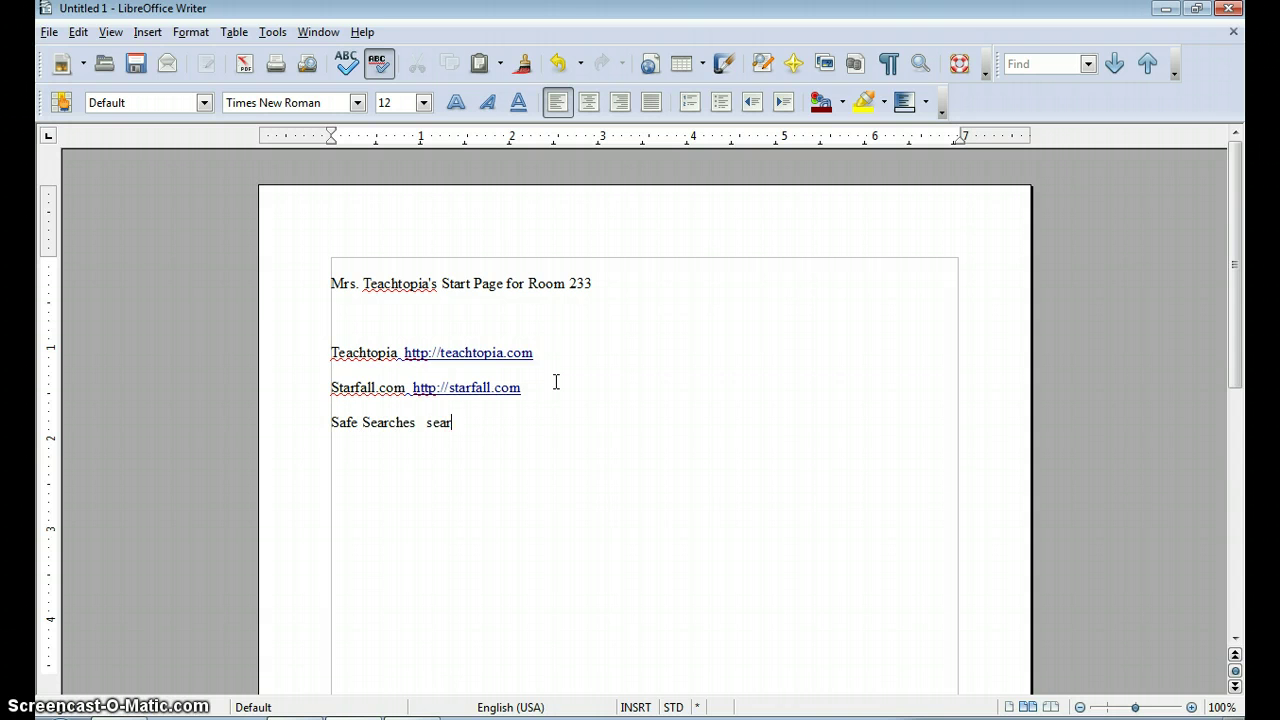
text(ch.teachtopia.com)
key(Return)
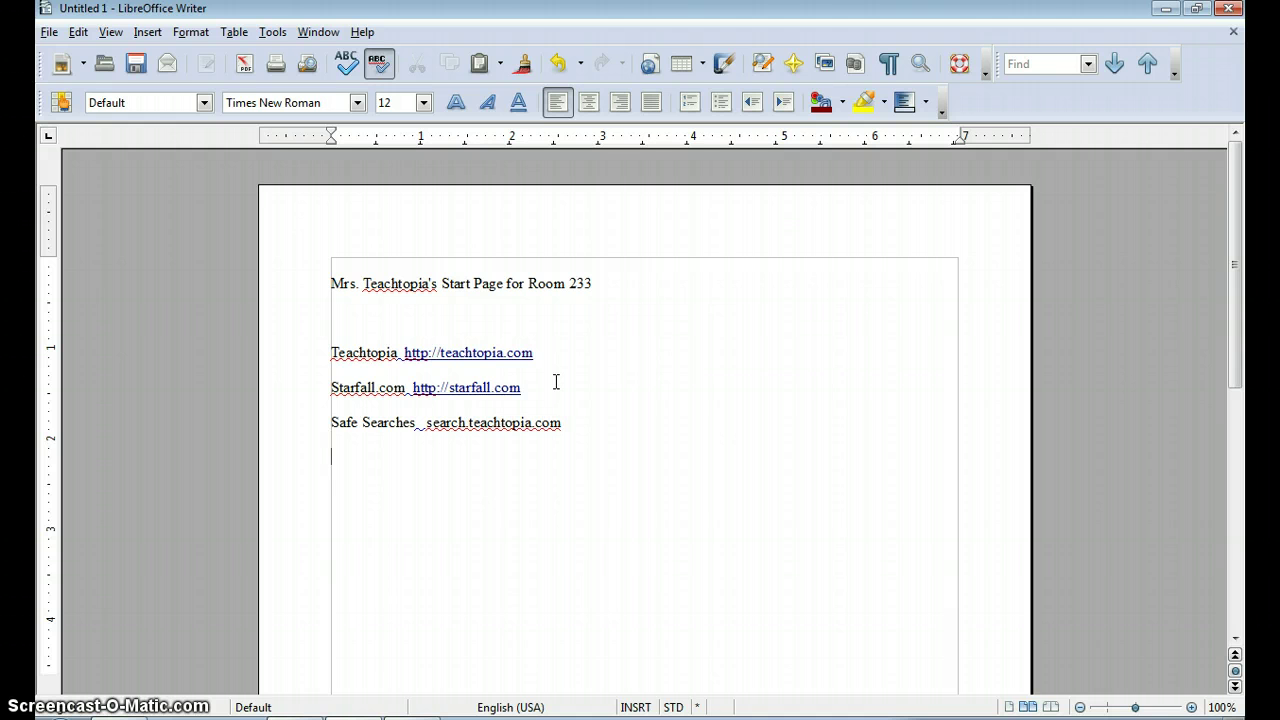
click(423, 421)
text(http://)
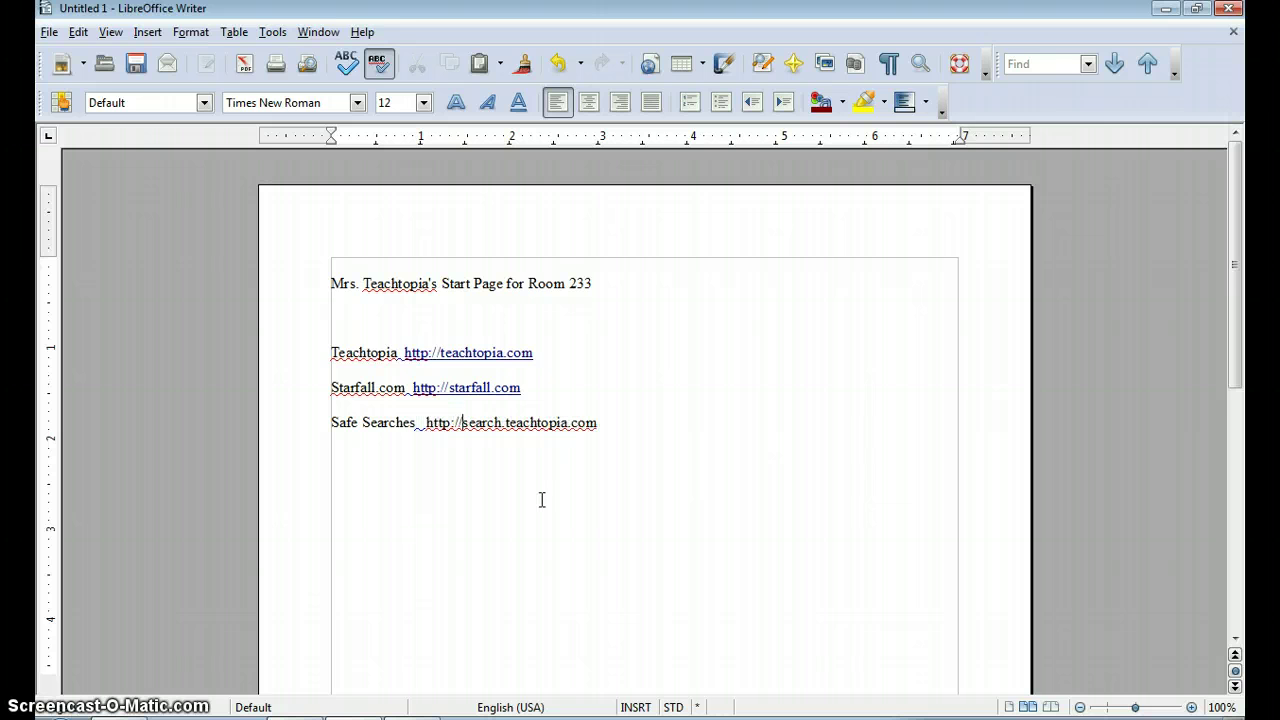
click(603, 424)
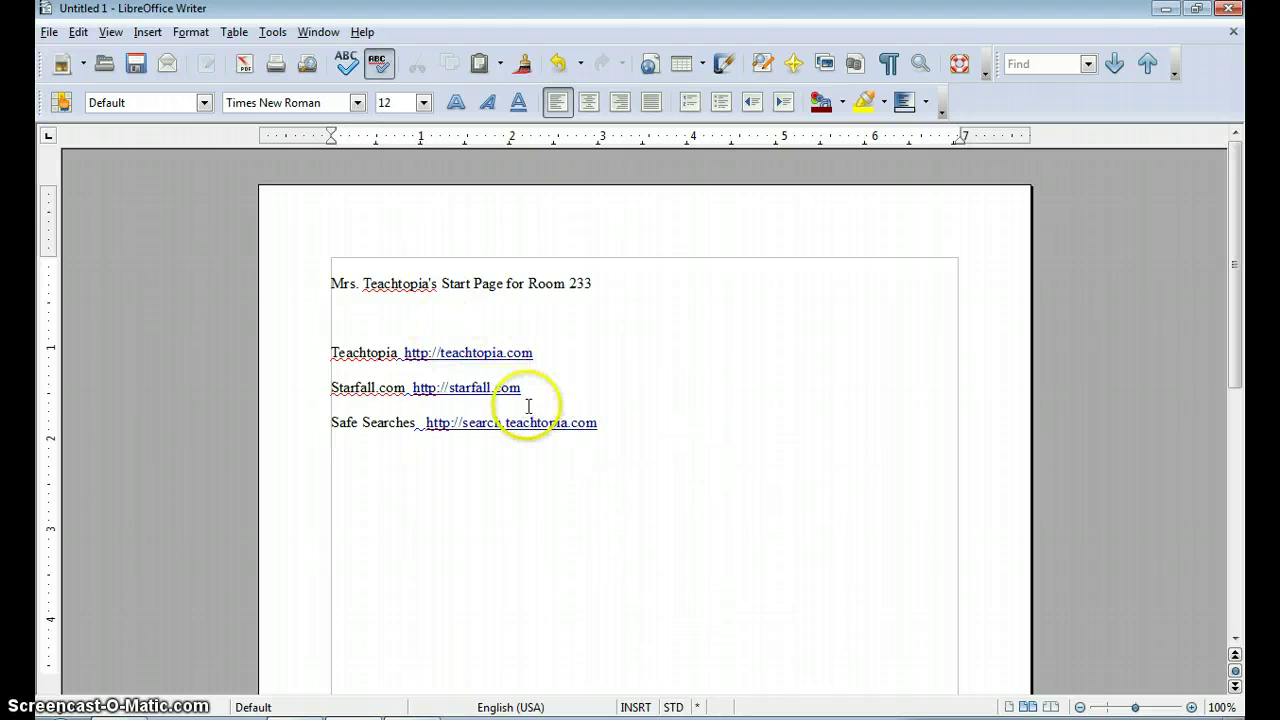
click(560, 352)
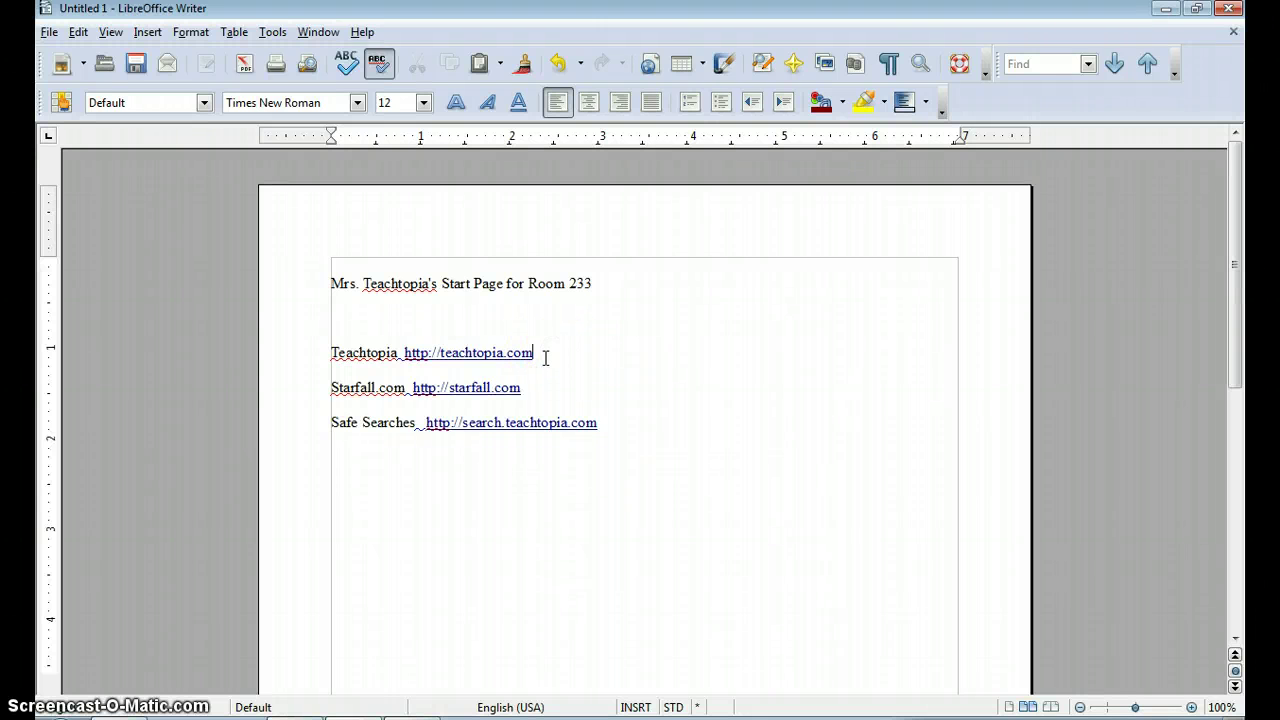
click(613, 397)
click(527, 377)
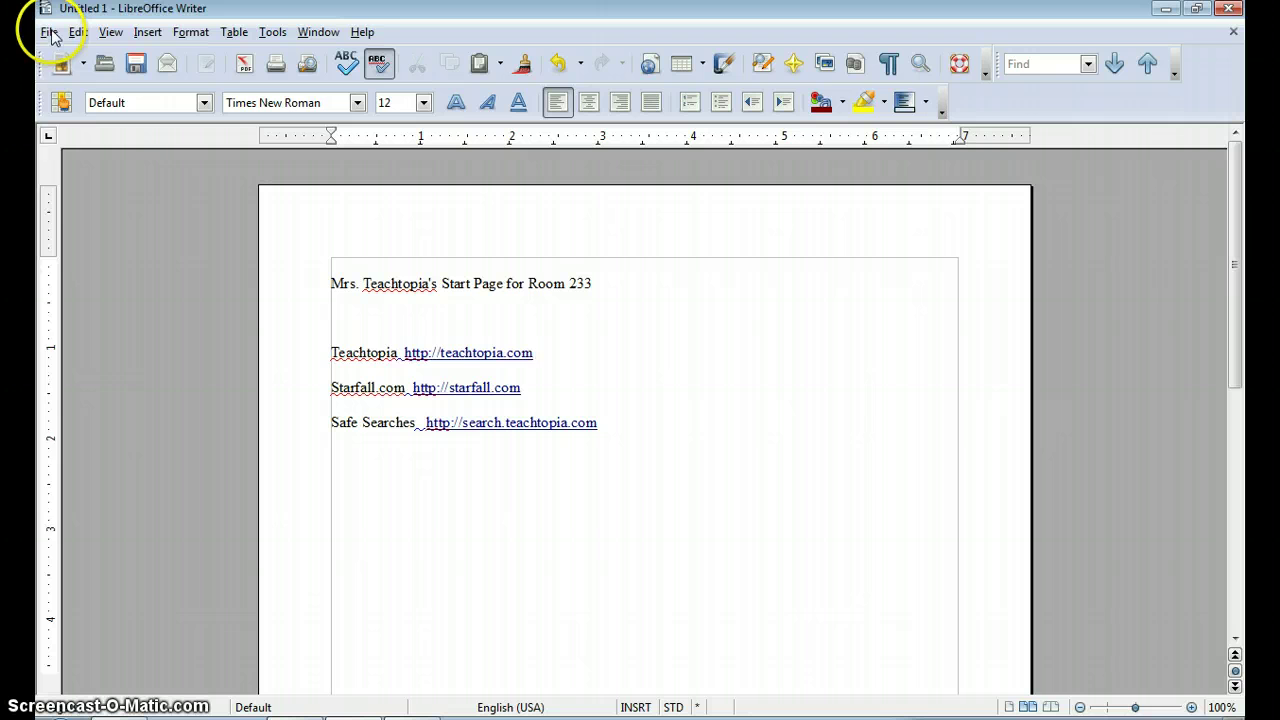
Set up saving the document as an HTML Document (OpenOffice.org Writer) with the file name teachtopiastartpage.
click(49, 32)
click(88, 203)
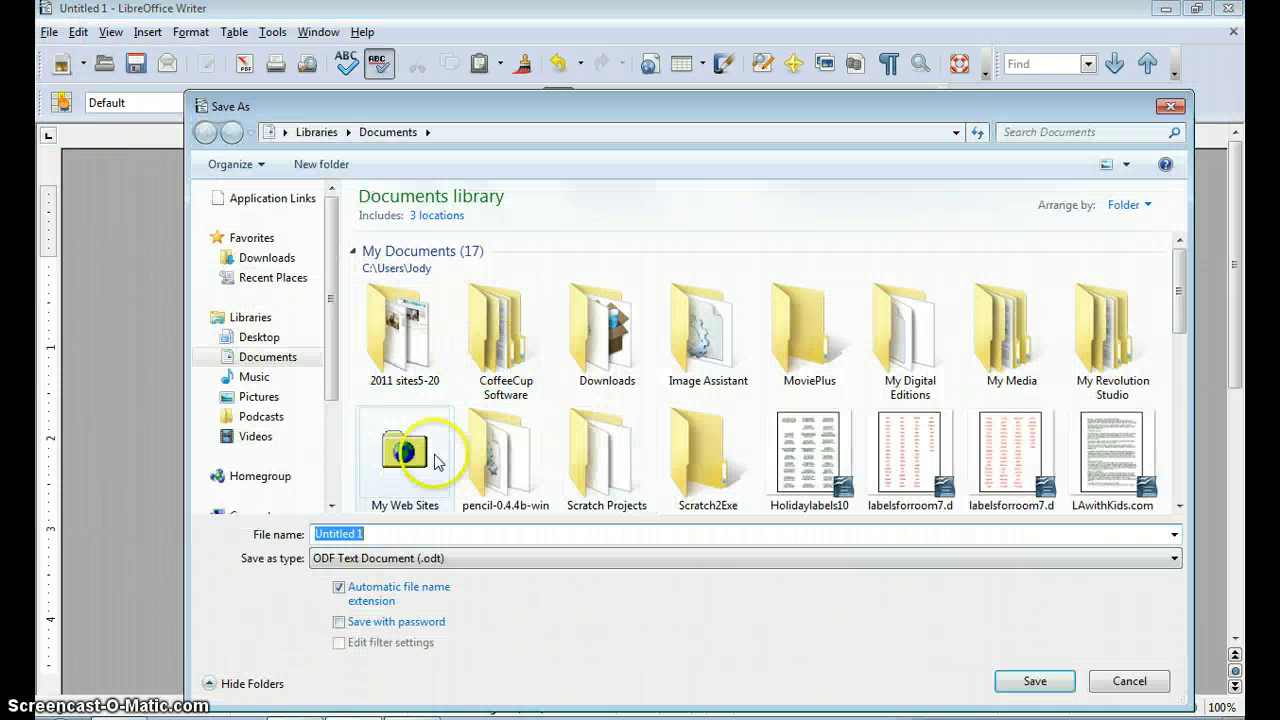
click(447, 560)
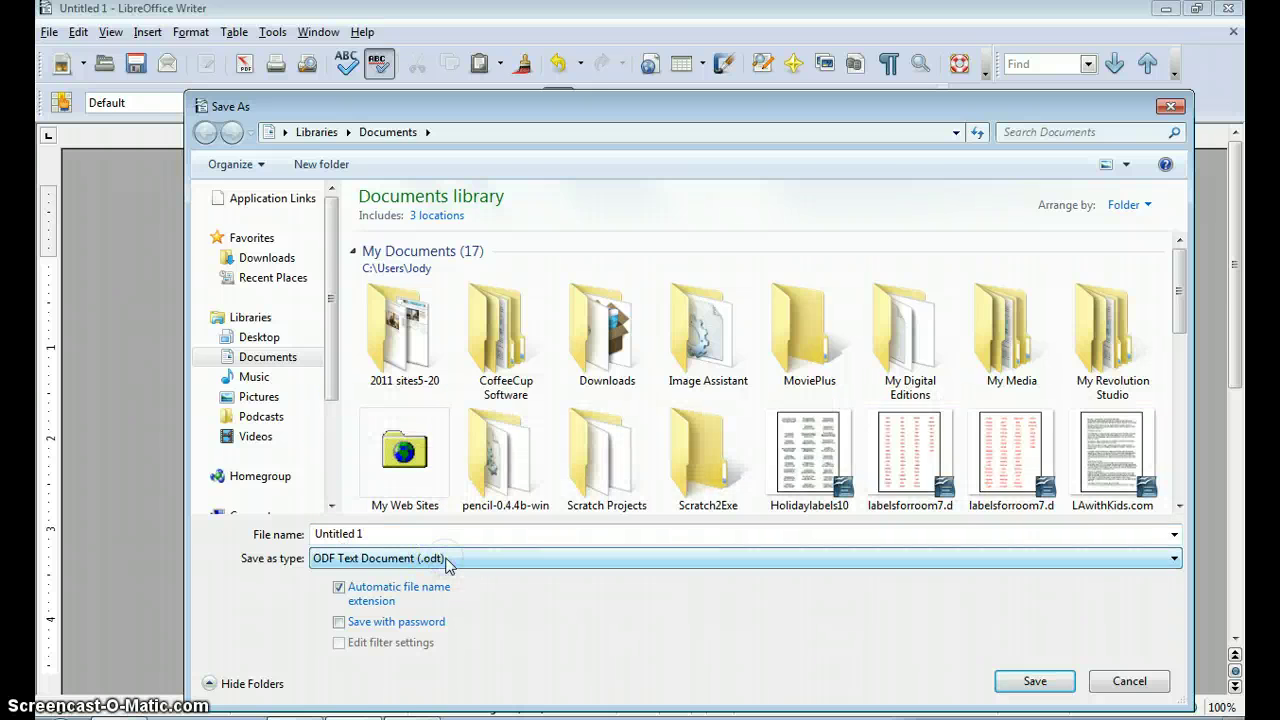
click(405, 560)
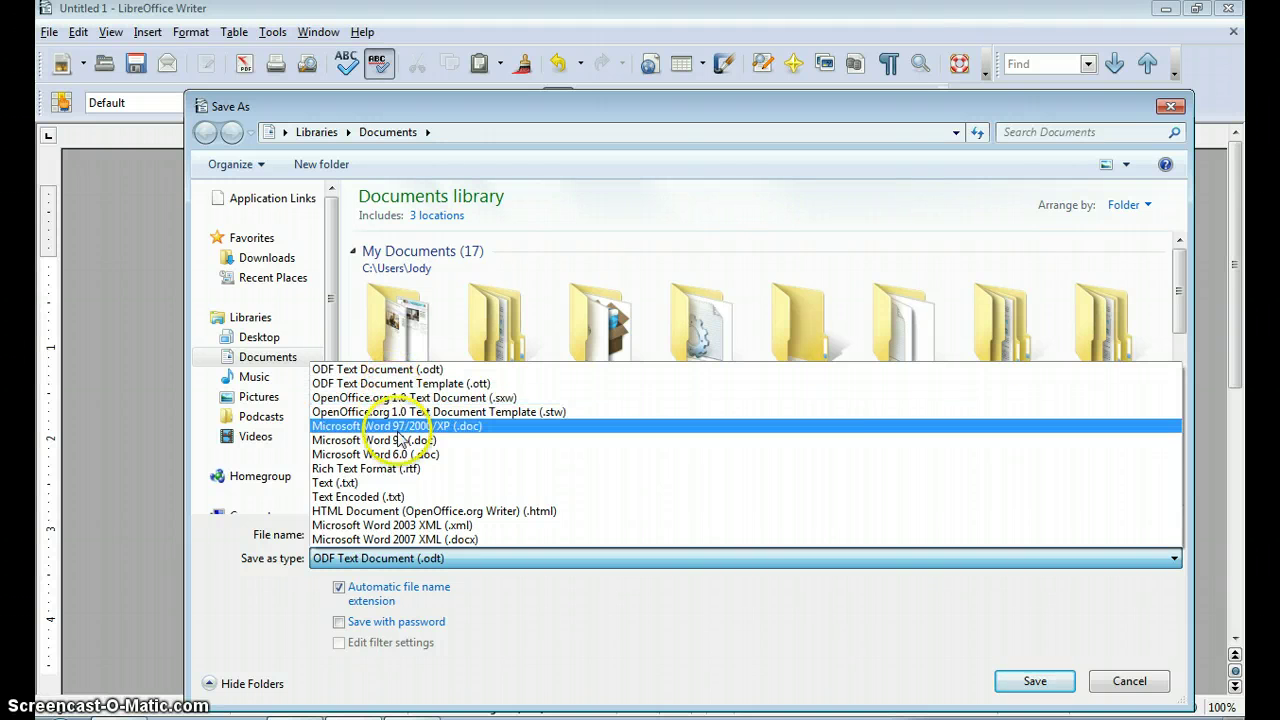
click(401, 511)
double_click(392, 534)
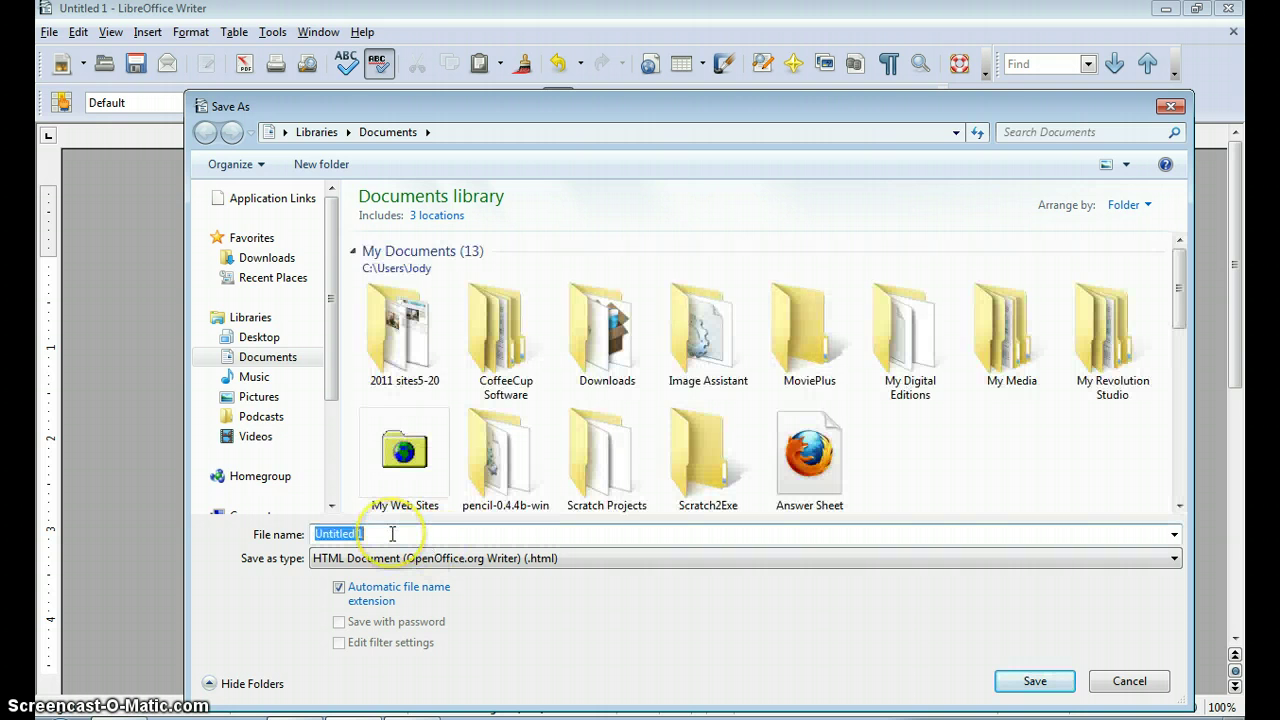
key(BackSpace)
text(teachtopiastar)
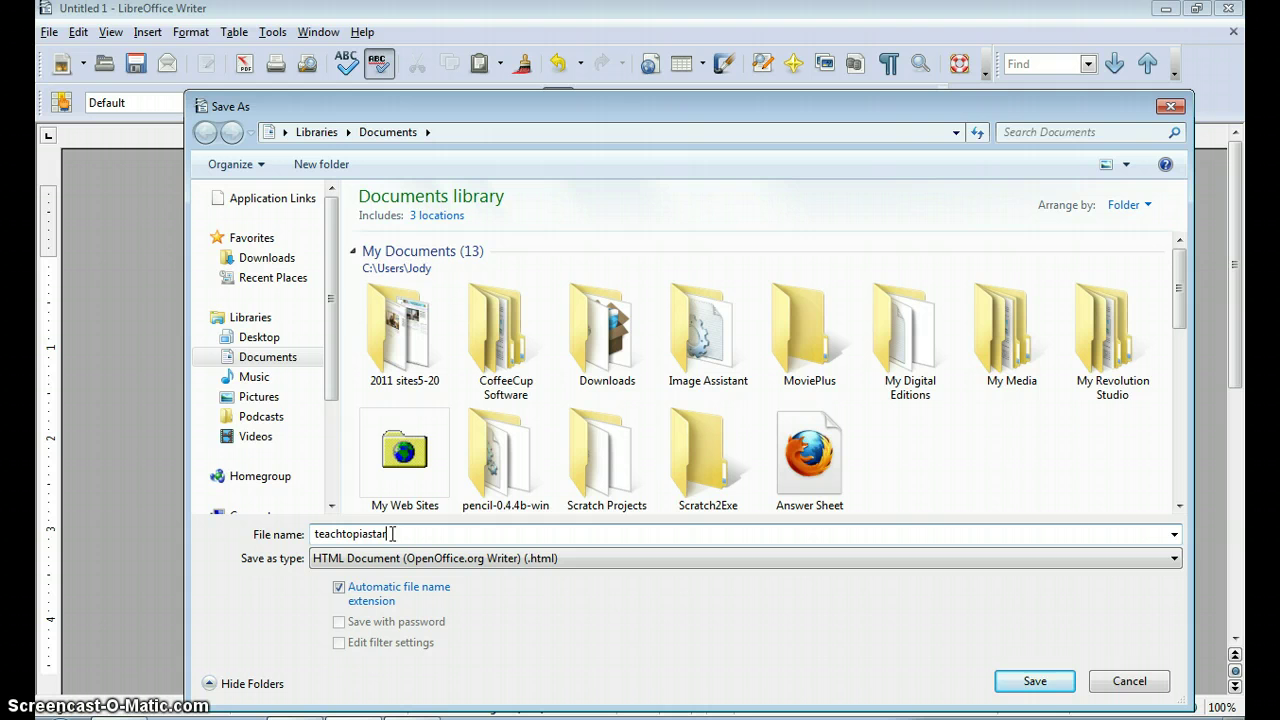
text(tpage)
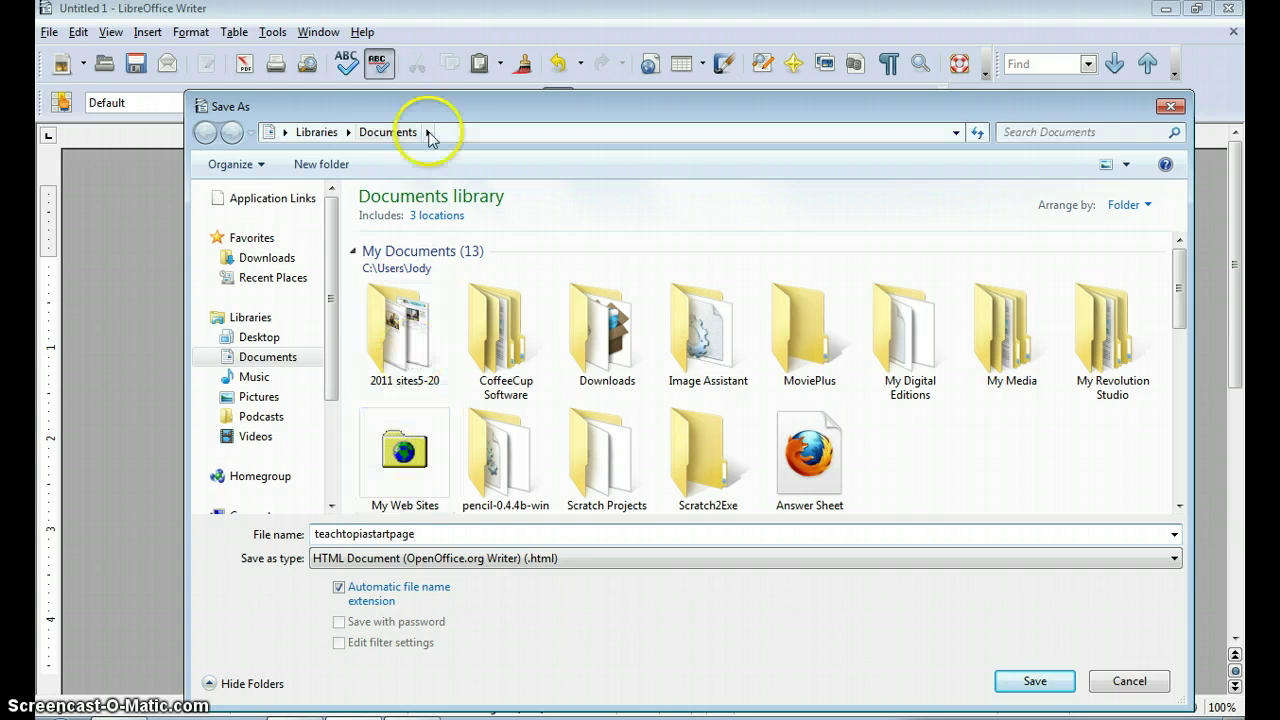
Save the file to the Desktop library, keeping the HTML format.
click(441, 132)
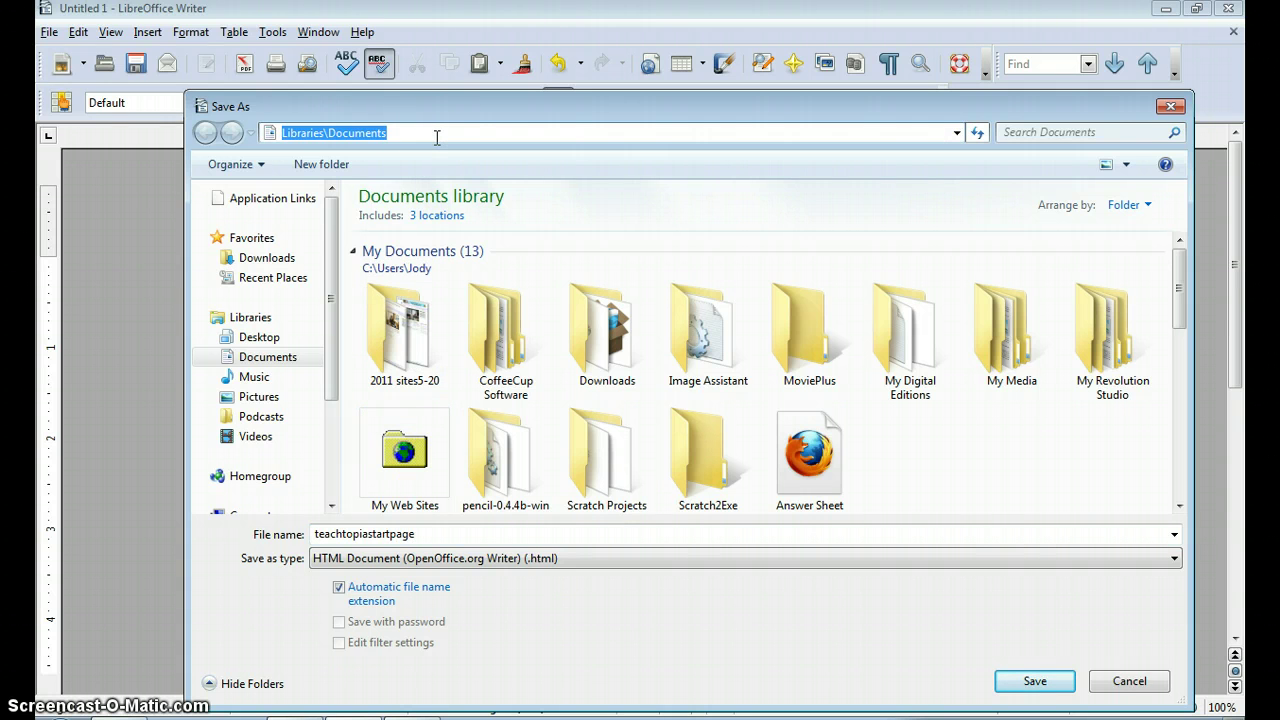
key(BackSpace)
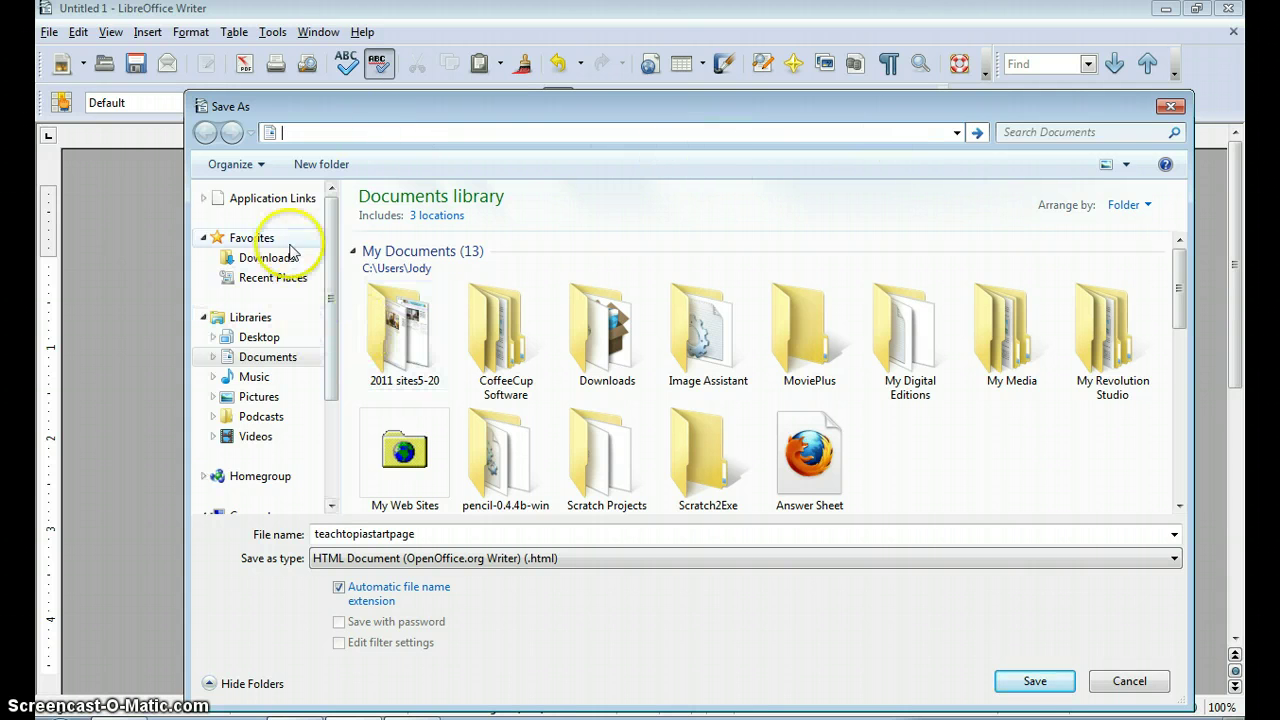
click(272, 340)
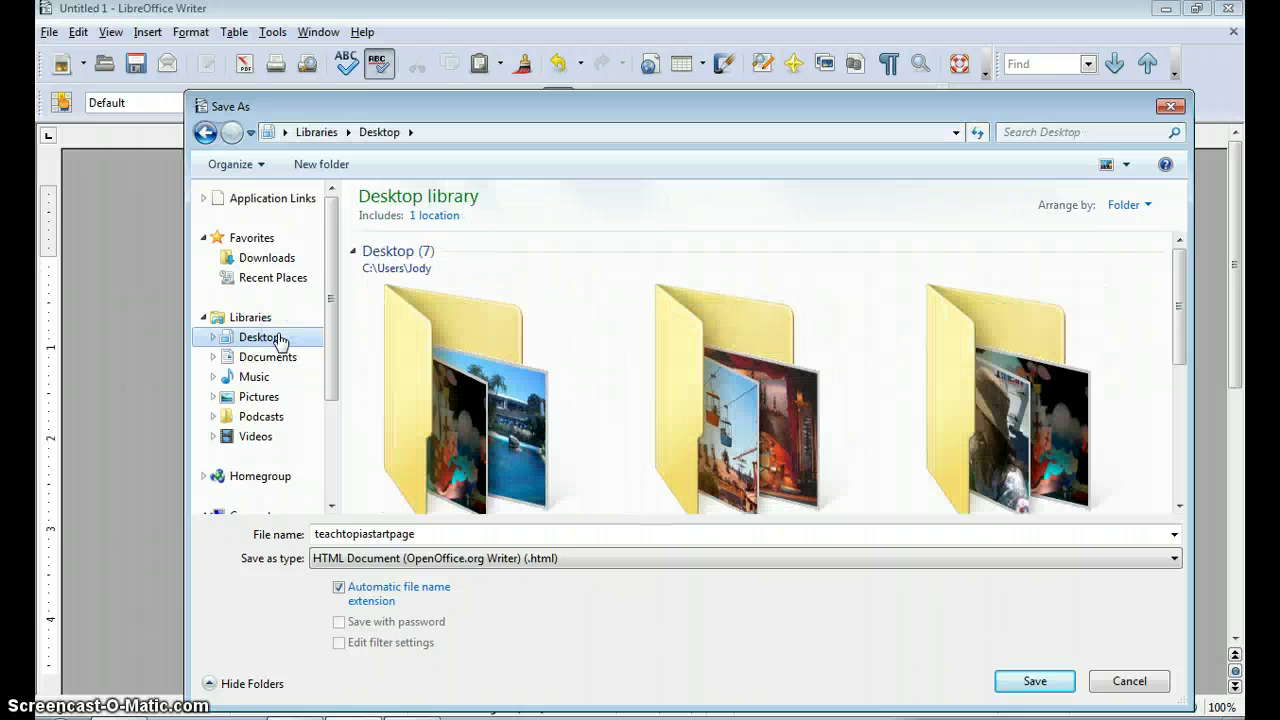
click(1033, 682)
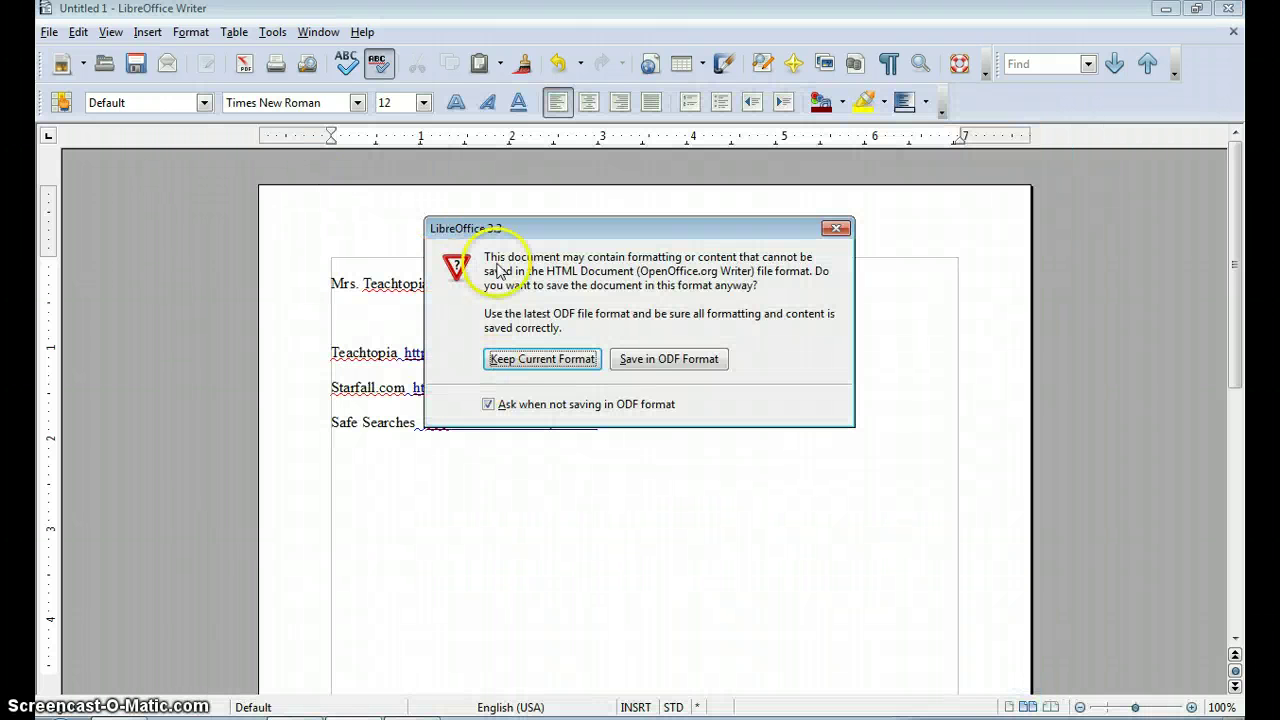
click(563, 360)
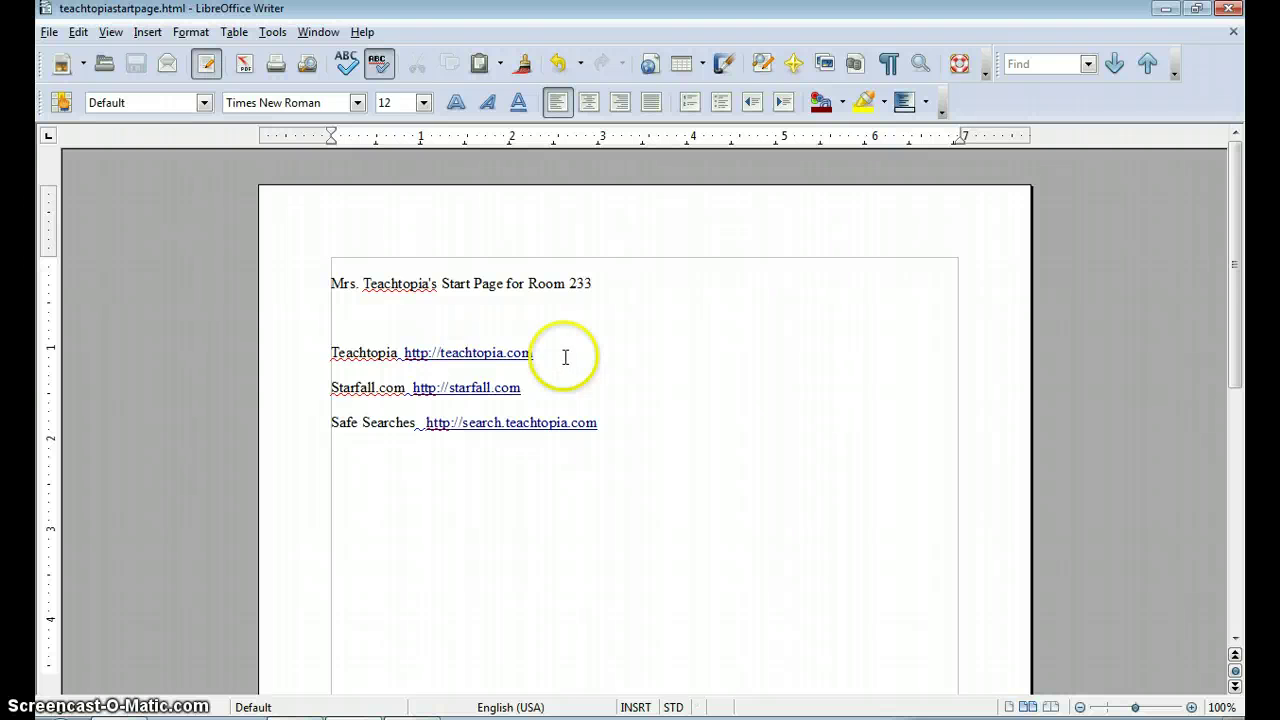
Close the saved document and bring the Firefox window back to full size.
click(1230, 10)
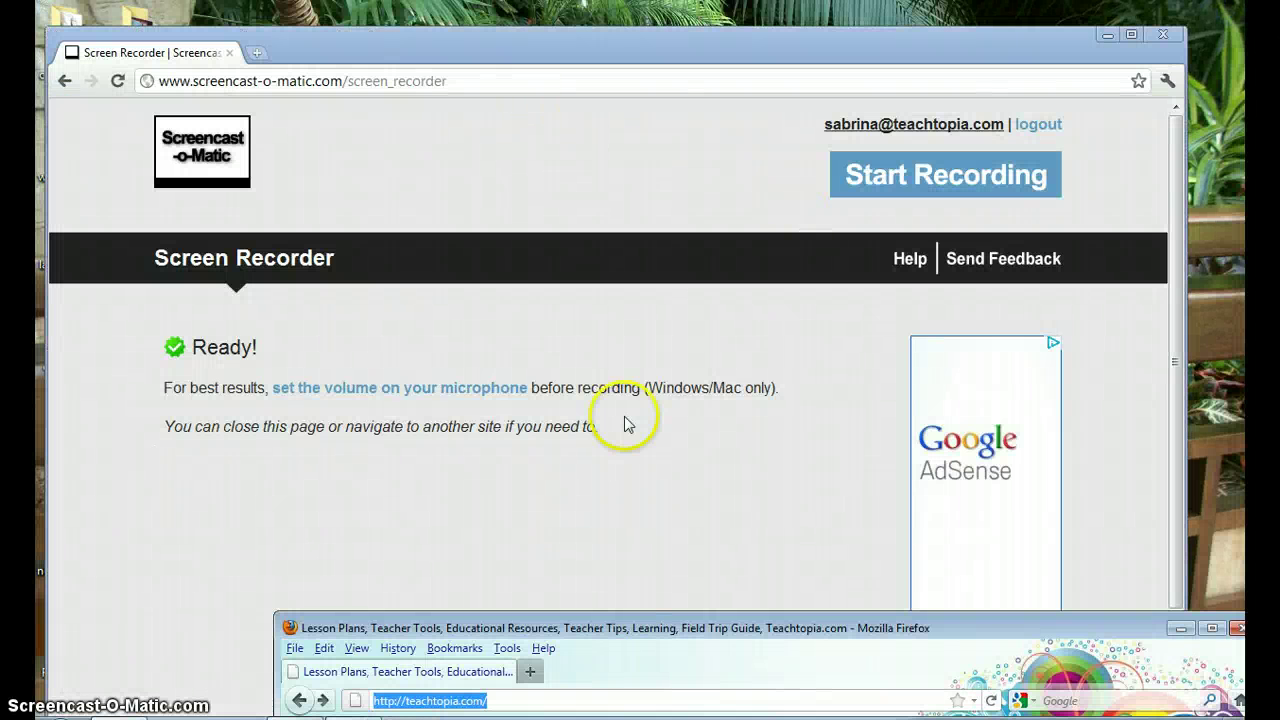
drag(537, 337, 463, 105)
click(1021, 95)
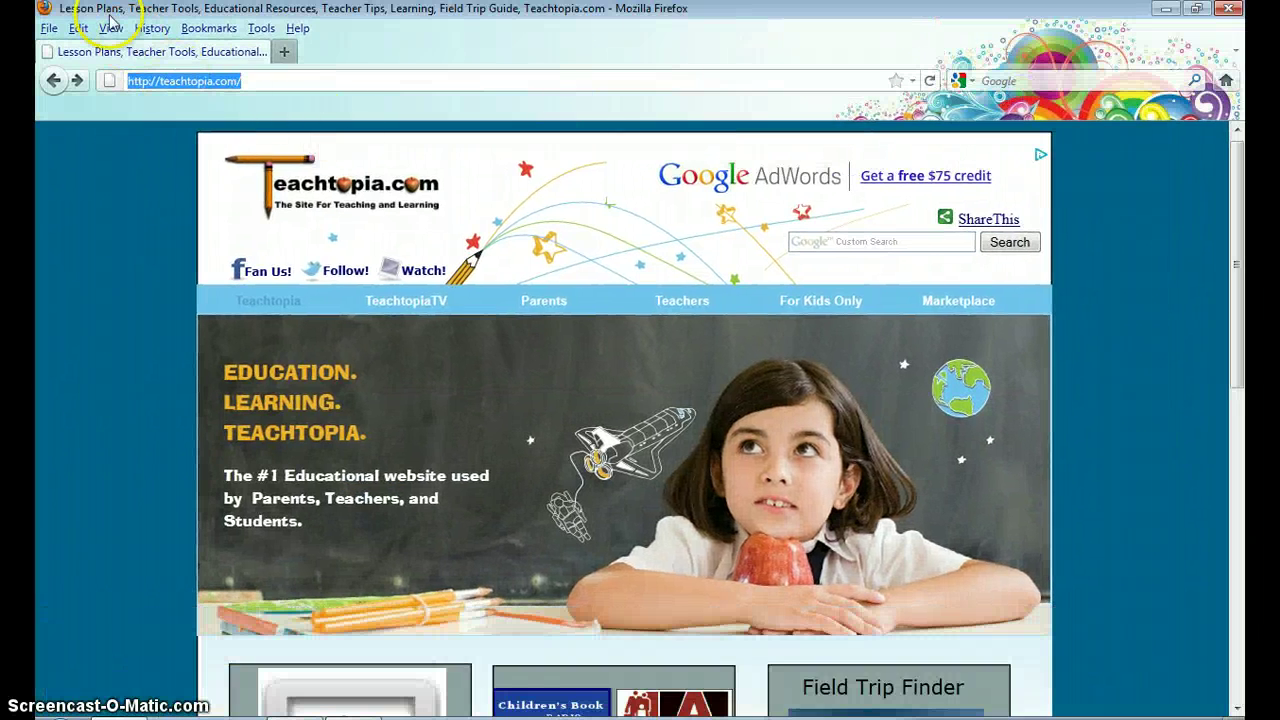
Check the home page setting in the browser's general options and leave without saving changes.
click(258, 30)
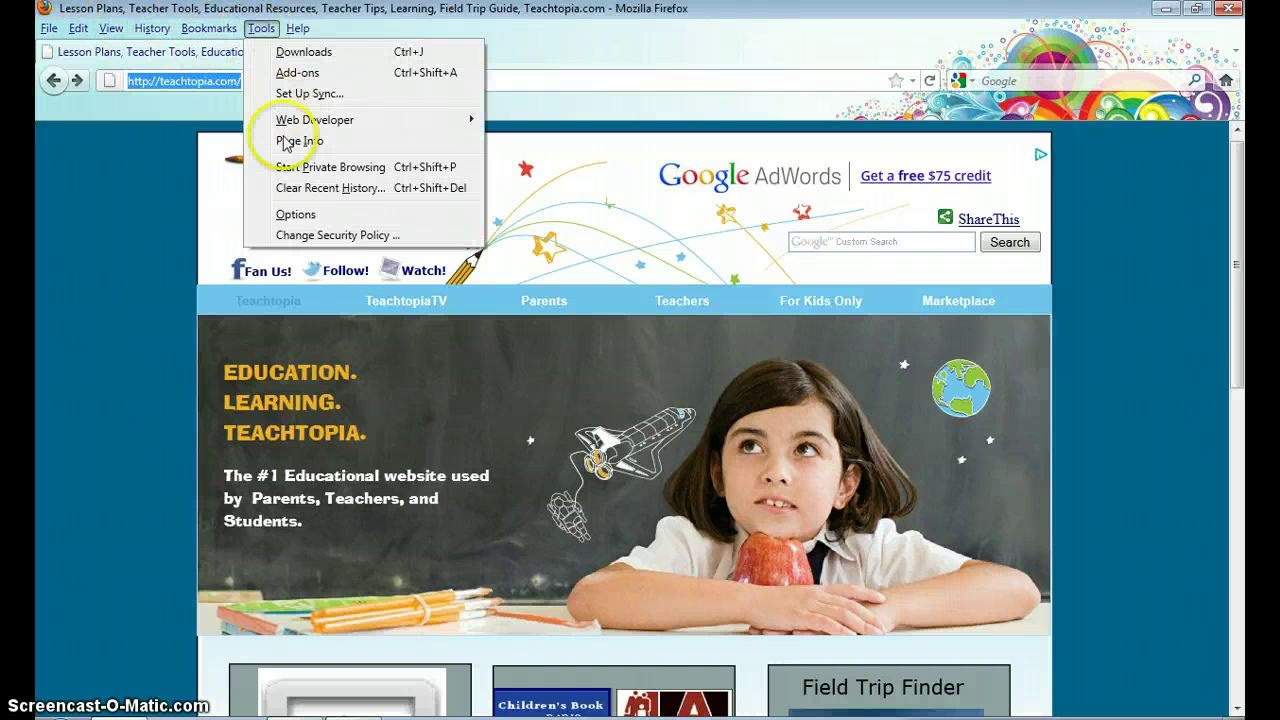
click(330, 218)
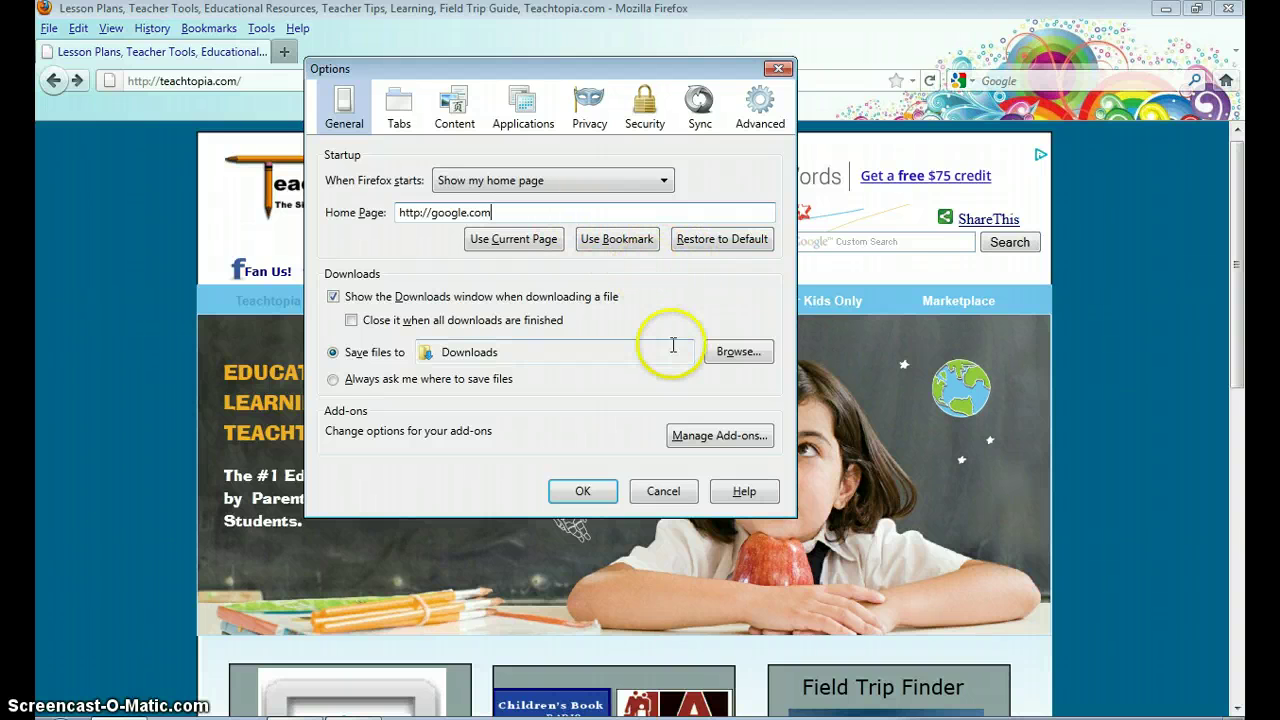
click(663, 491)
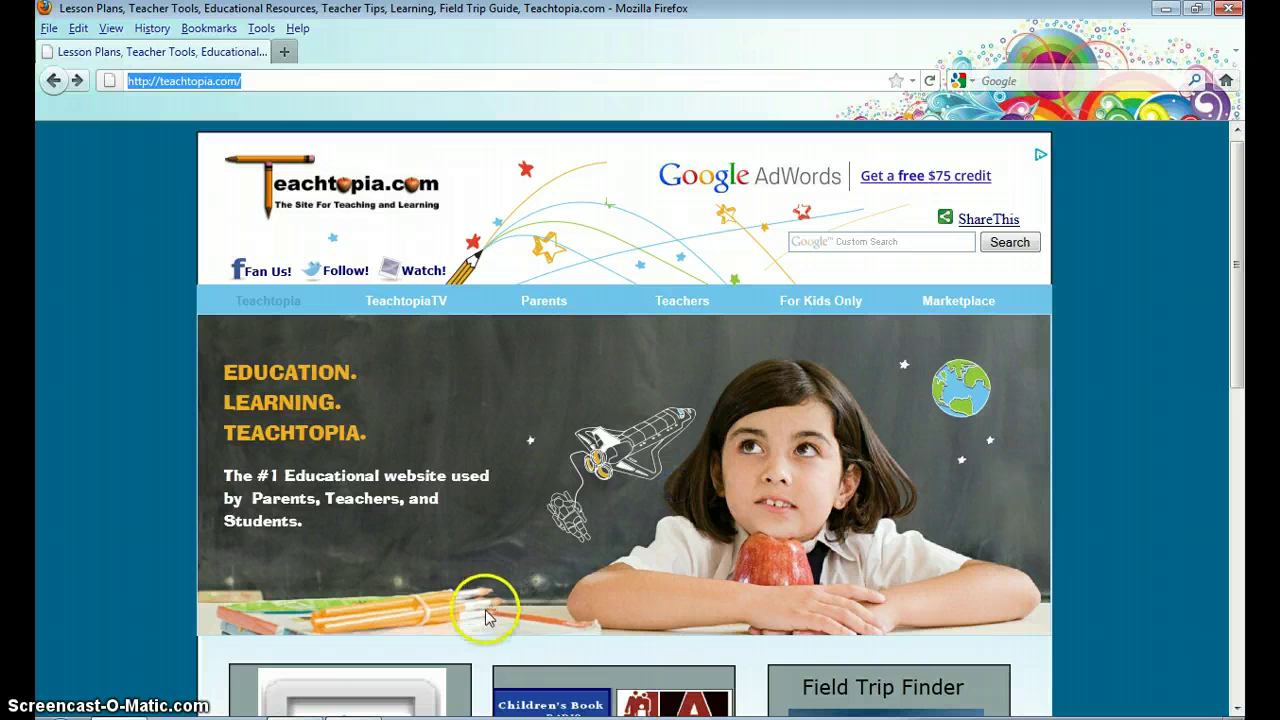
Open the teachtopiastartpage file from the Desktop in the browser.
click(50, 29)
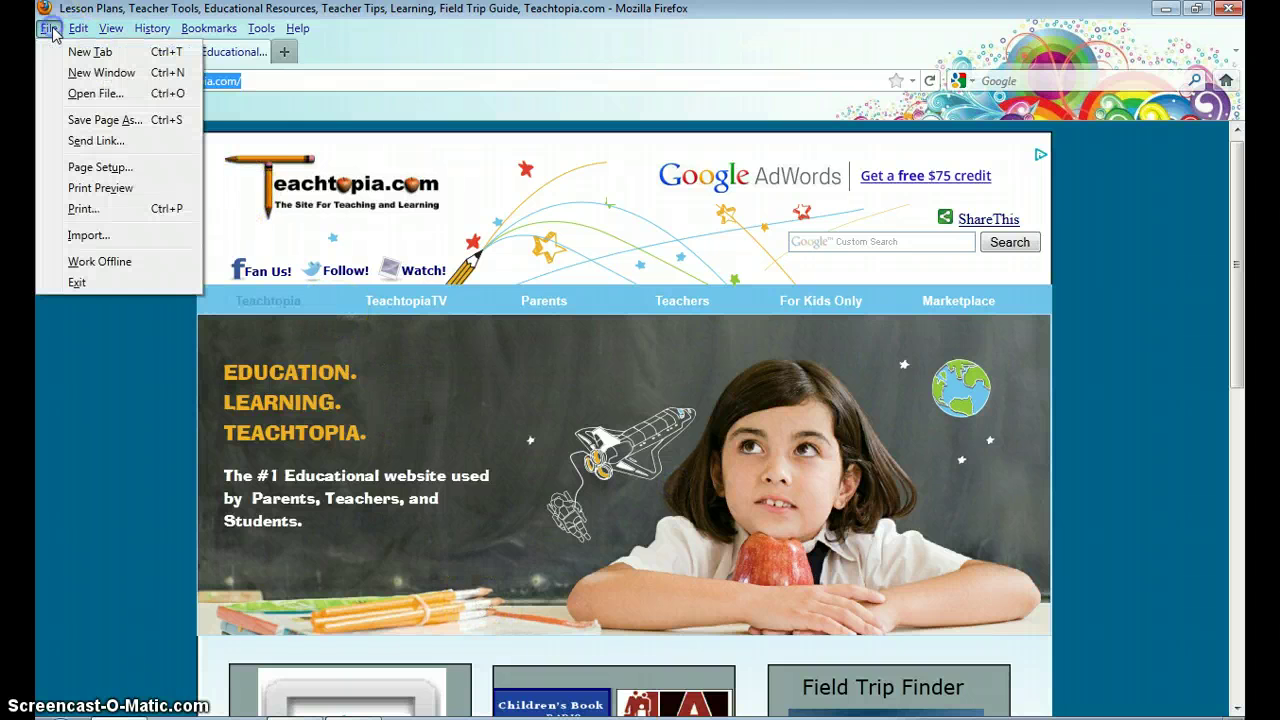
click(68, 97)
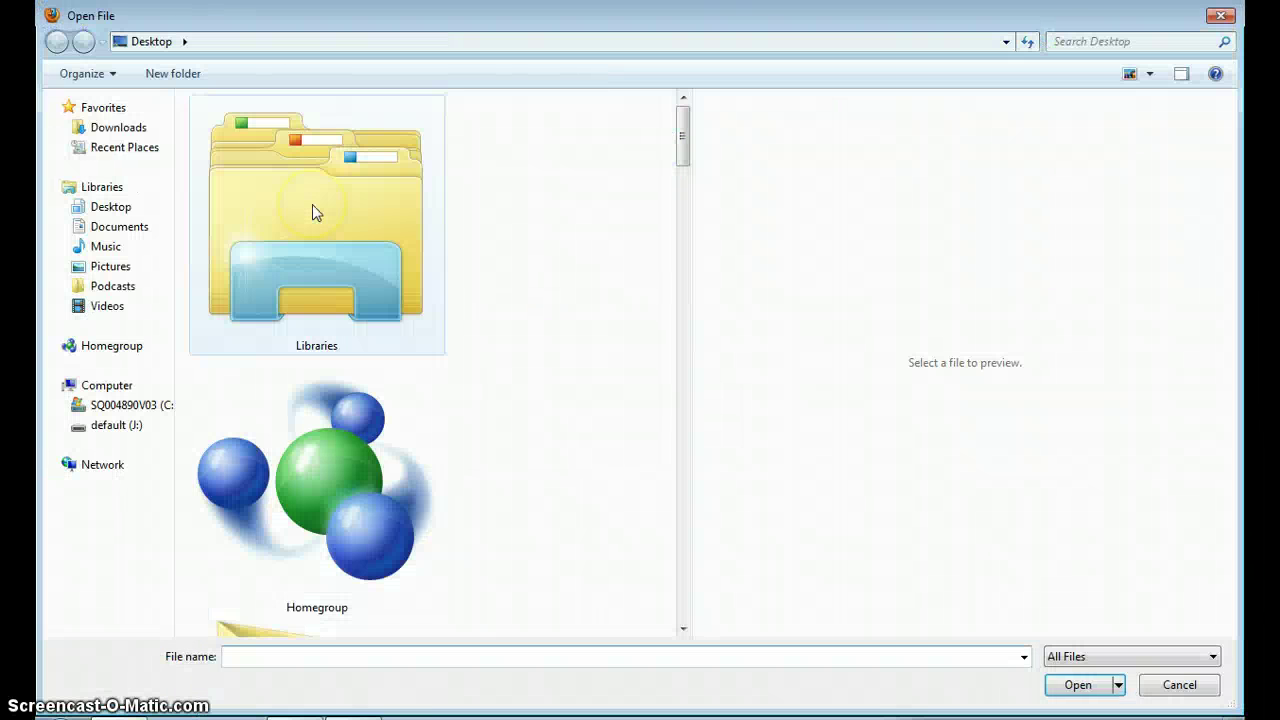
drag(679, 156, 657, 638)
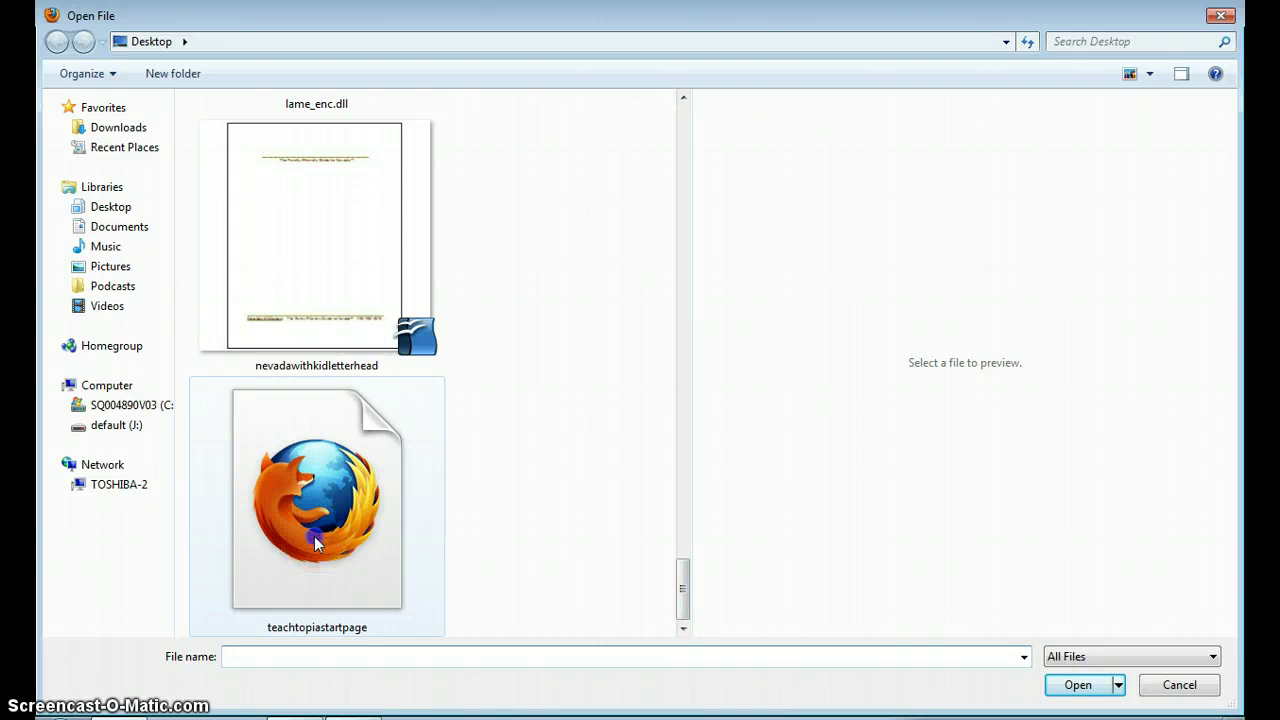
double_click(314, 536)
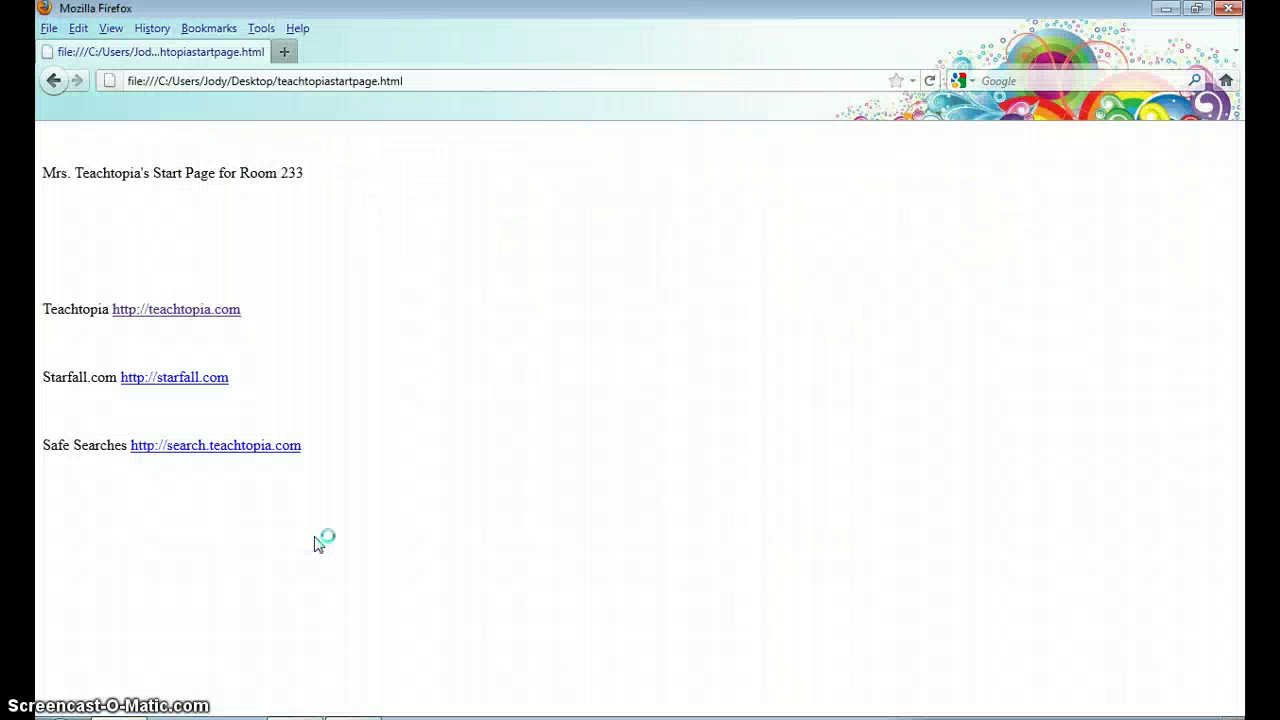
Try the Teachtopia and Starfall links on the start page, navigating back through the visited pages.
click(195, 311)
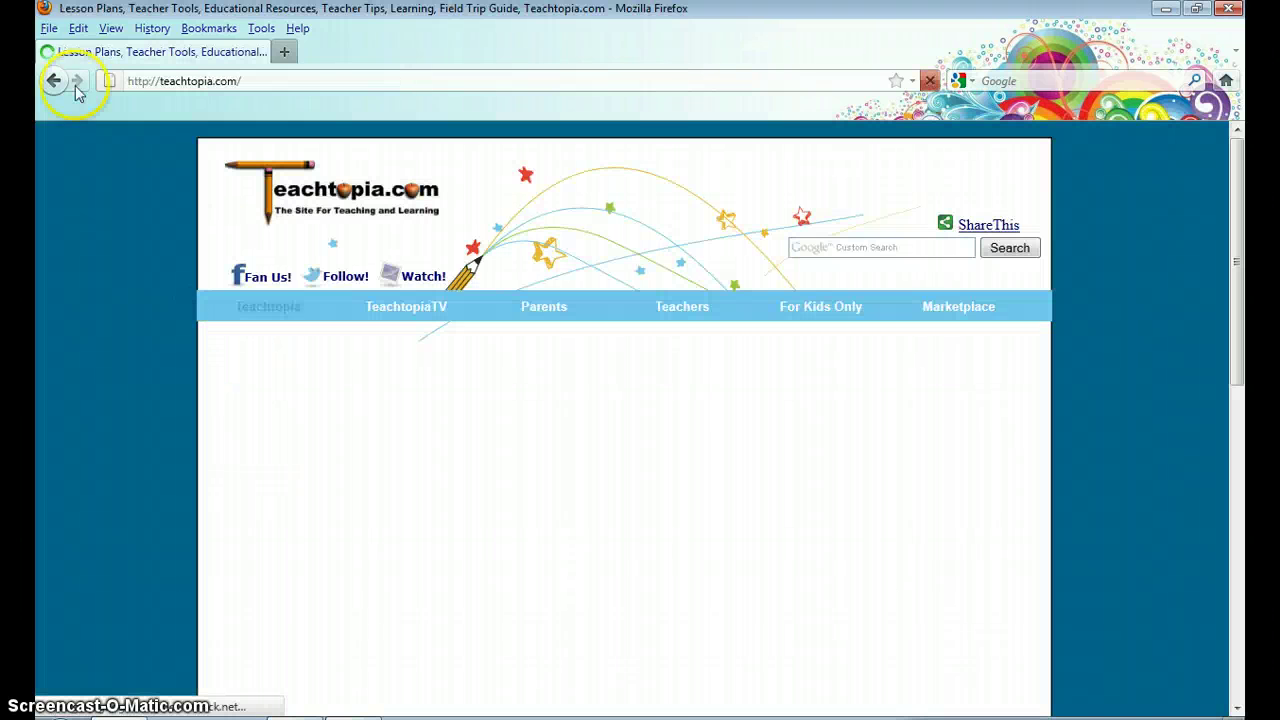
click(58, 84)
click(176, 382)
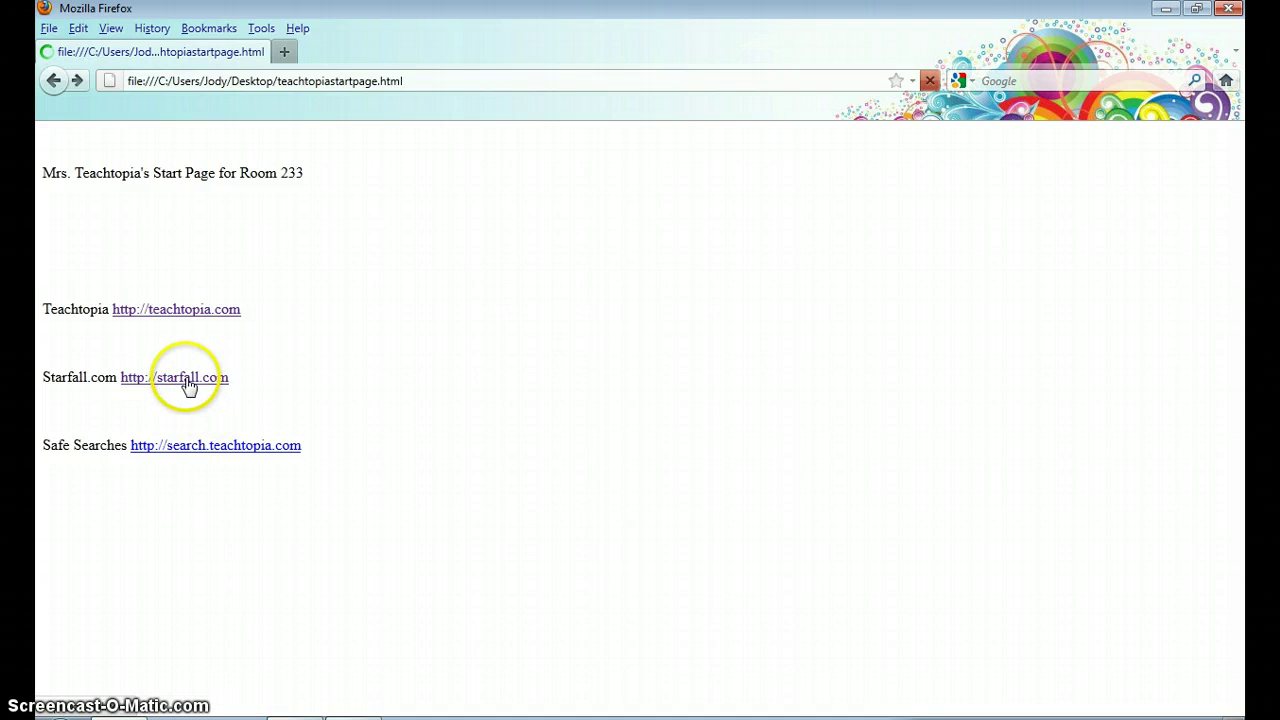
click(188, 386)
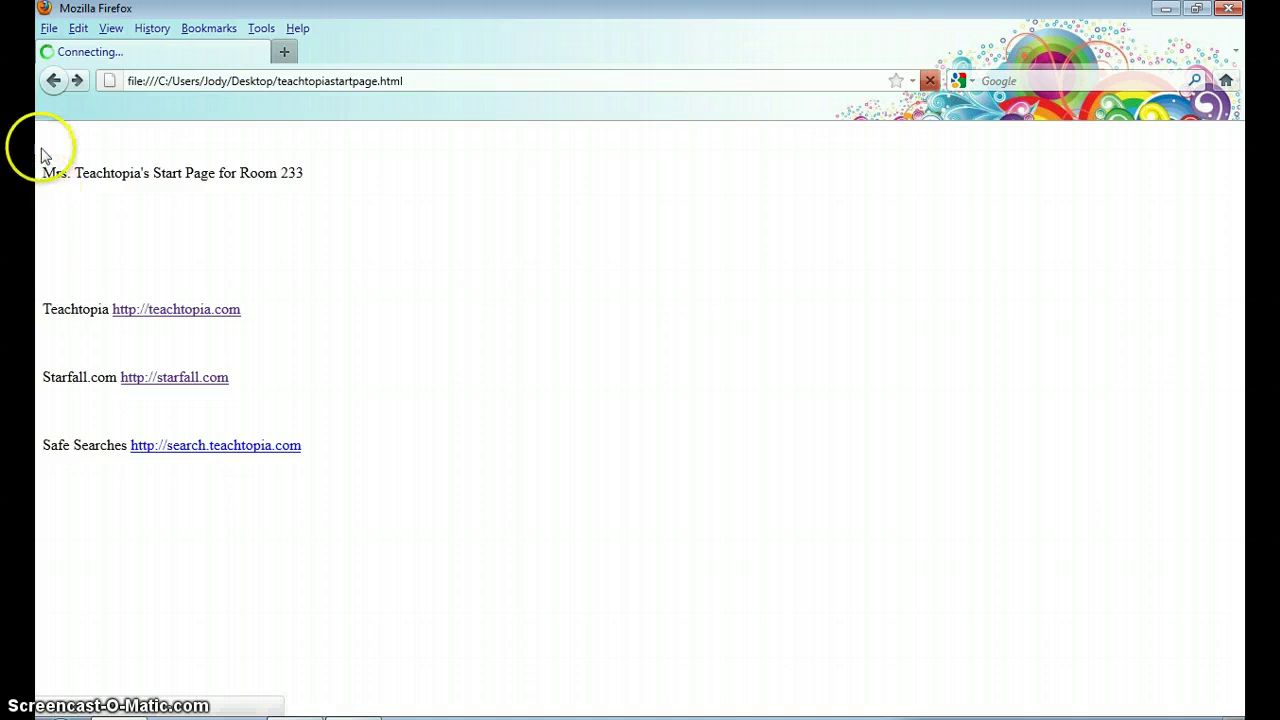
click(53, 86)
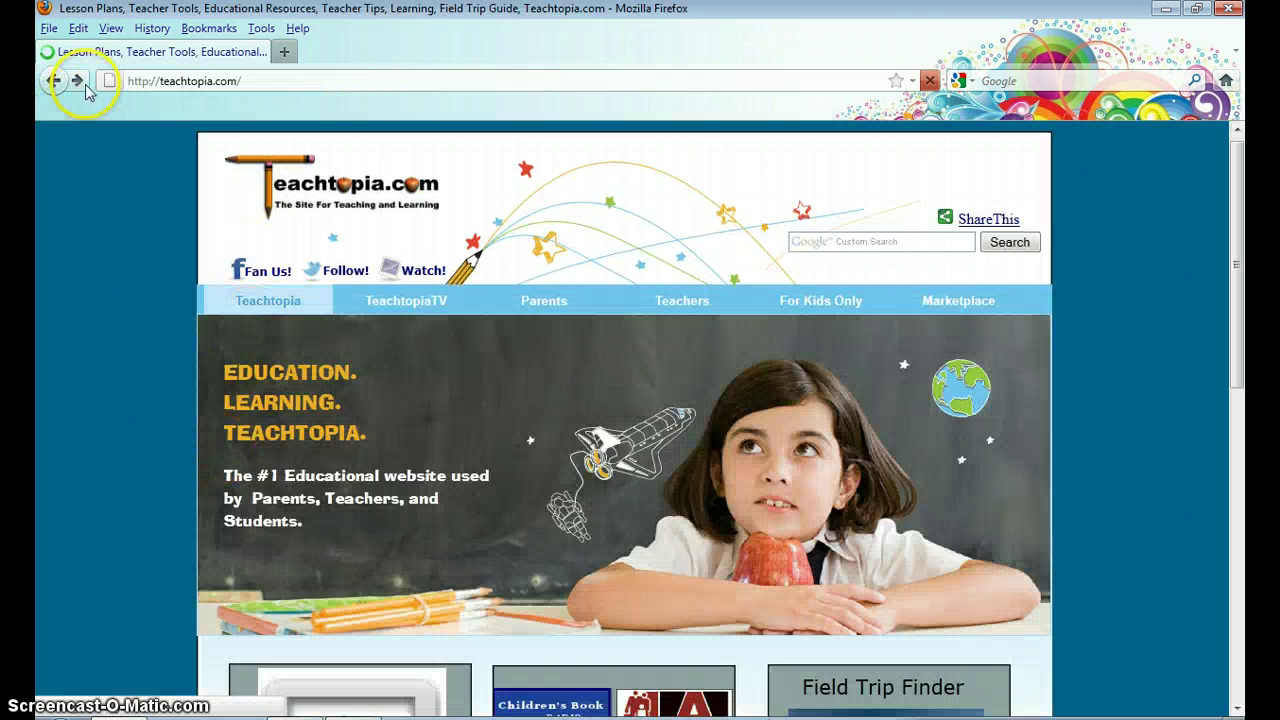
click(53, 82)
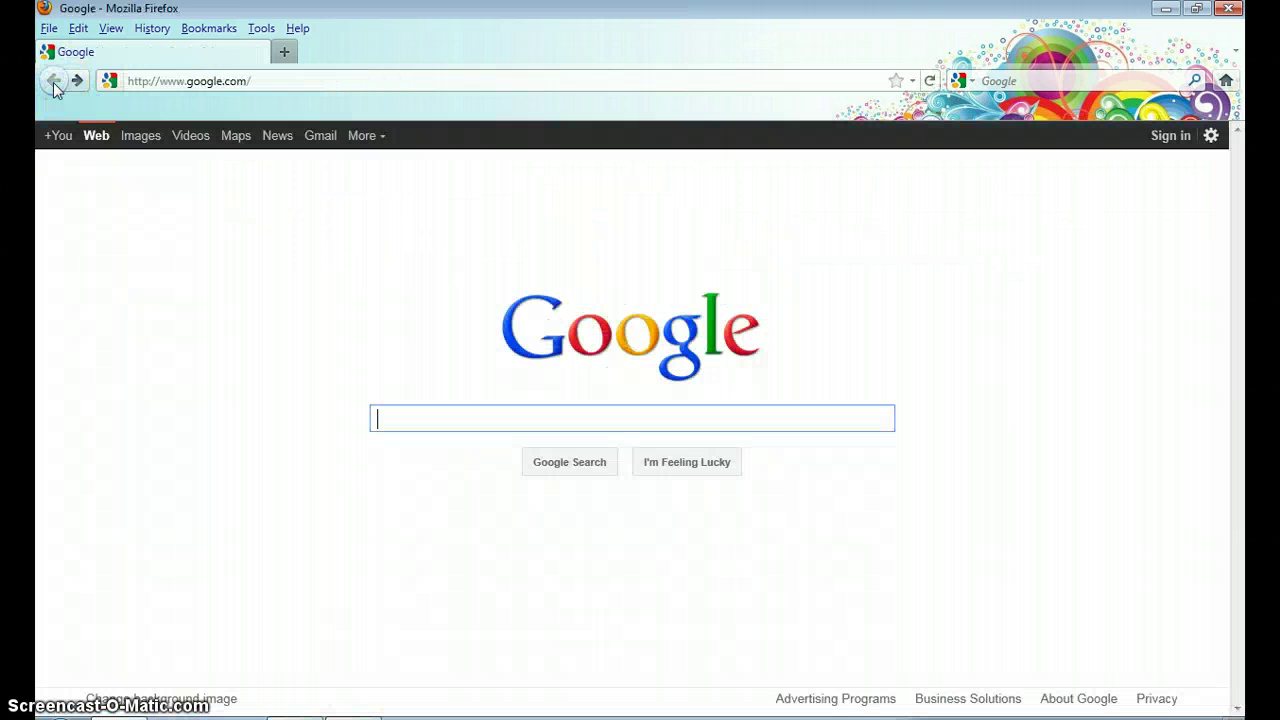
click(77, 83)
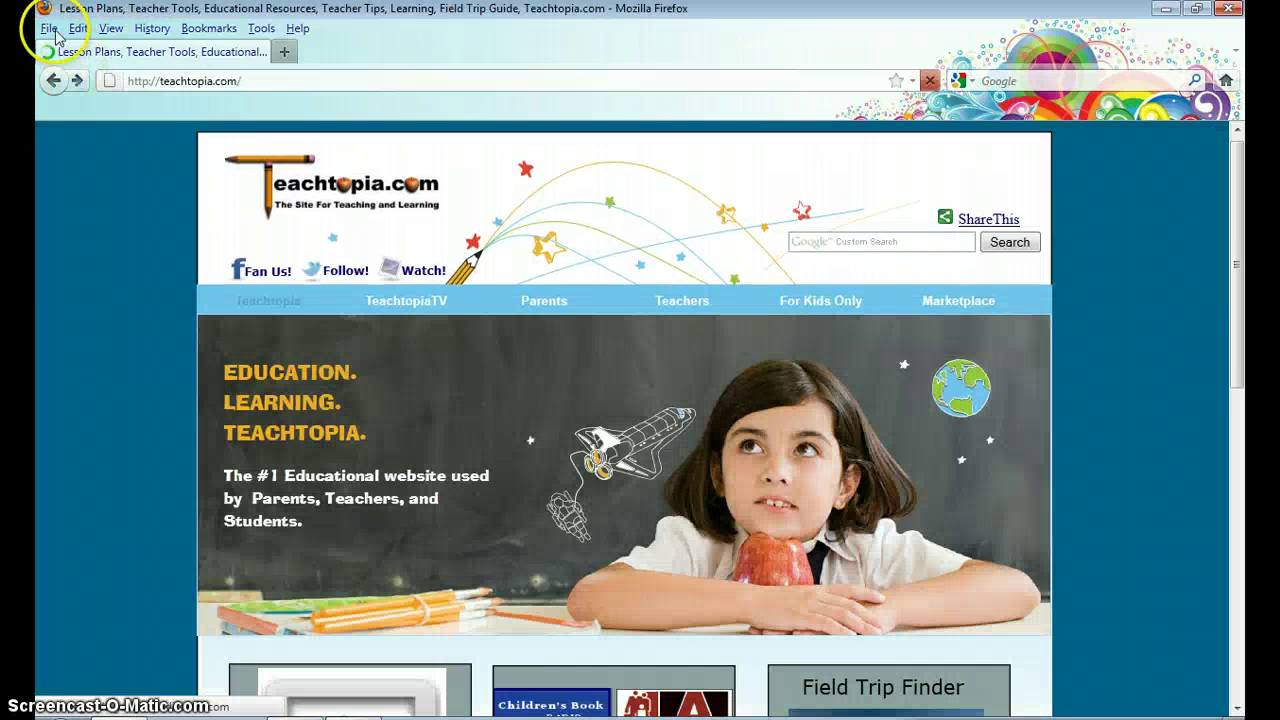
Reopen the teachtopiastartpage file from the Desktop in the current tab.
click(49, 28)
click(88, 93)
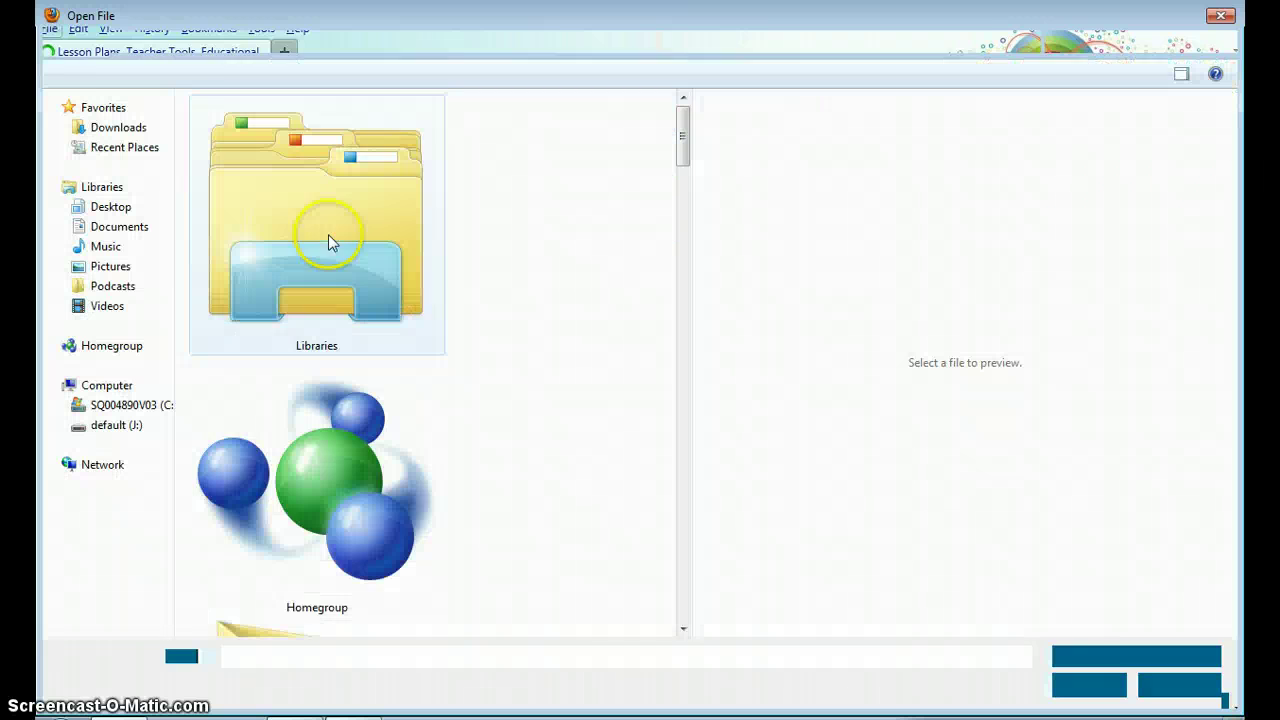
drag(683, 140, 634, 611)
double_click(333, 537)
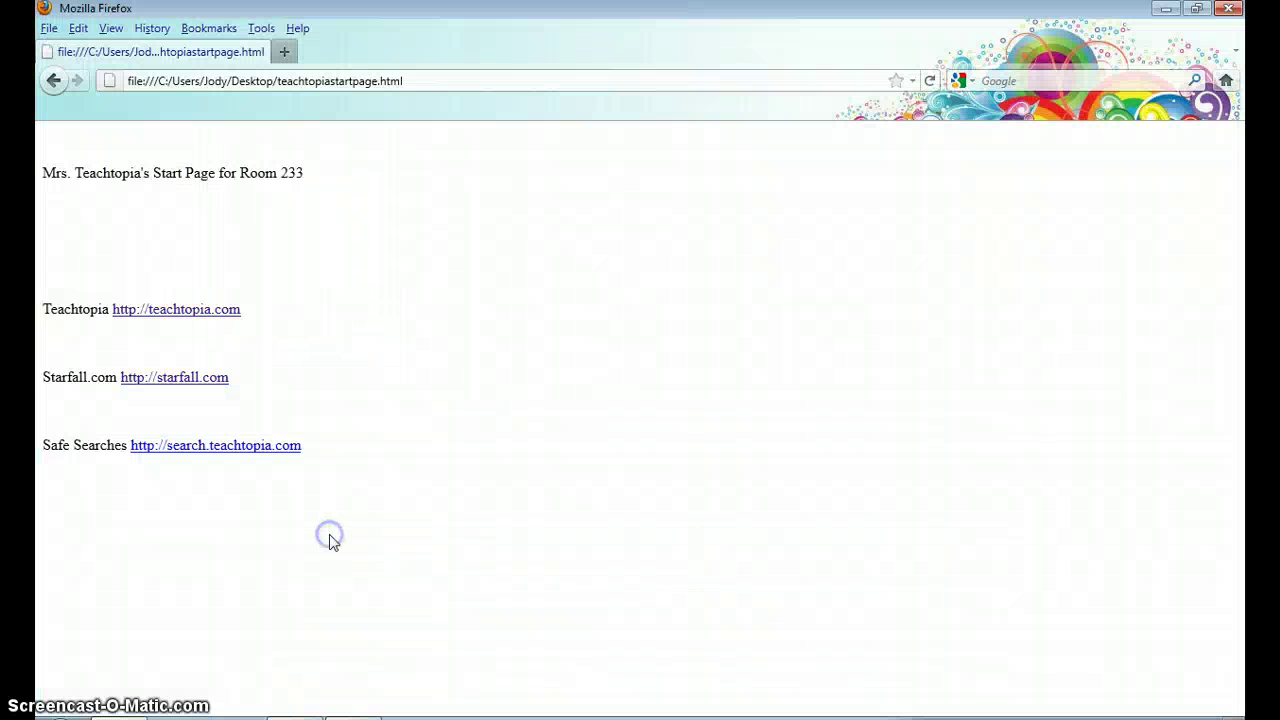
Test the Starfall and Safe Searches links, returning to the start page after each one.
click(192, 385)
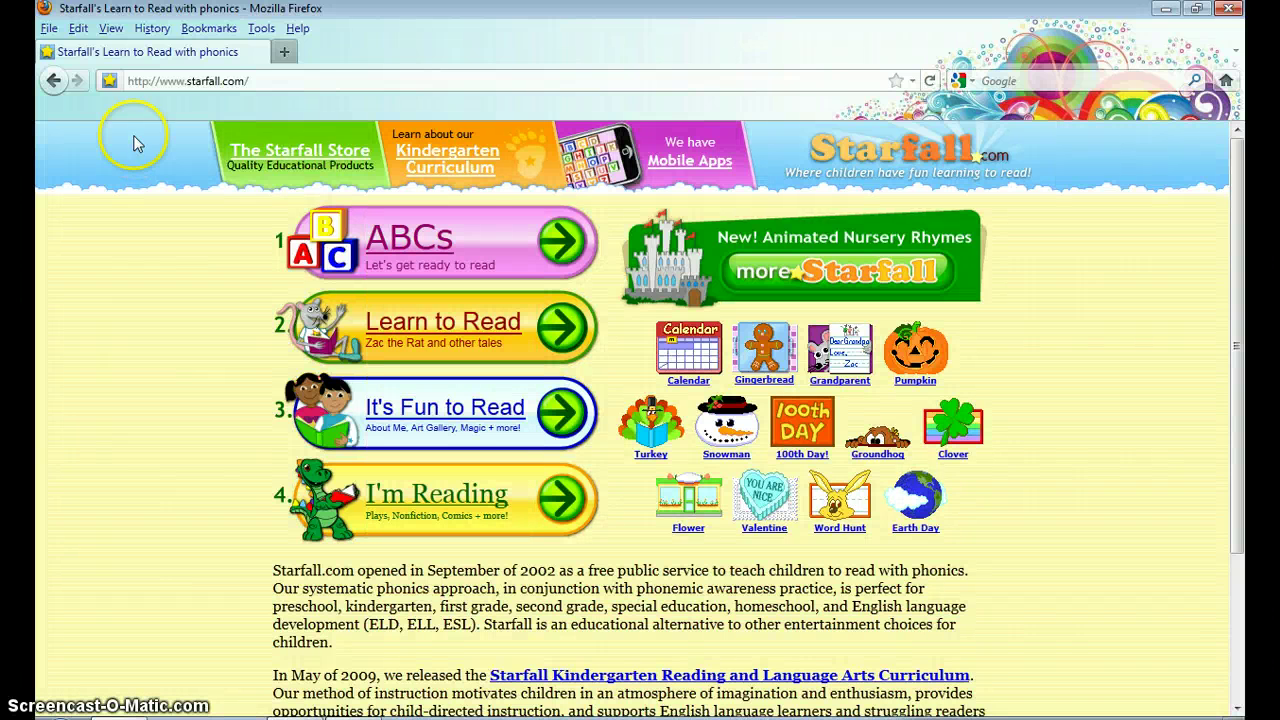
click(53, 81)
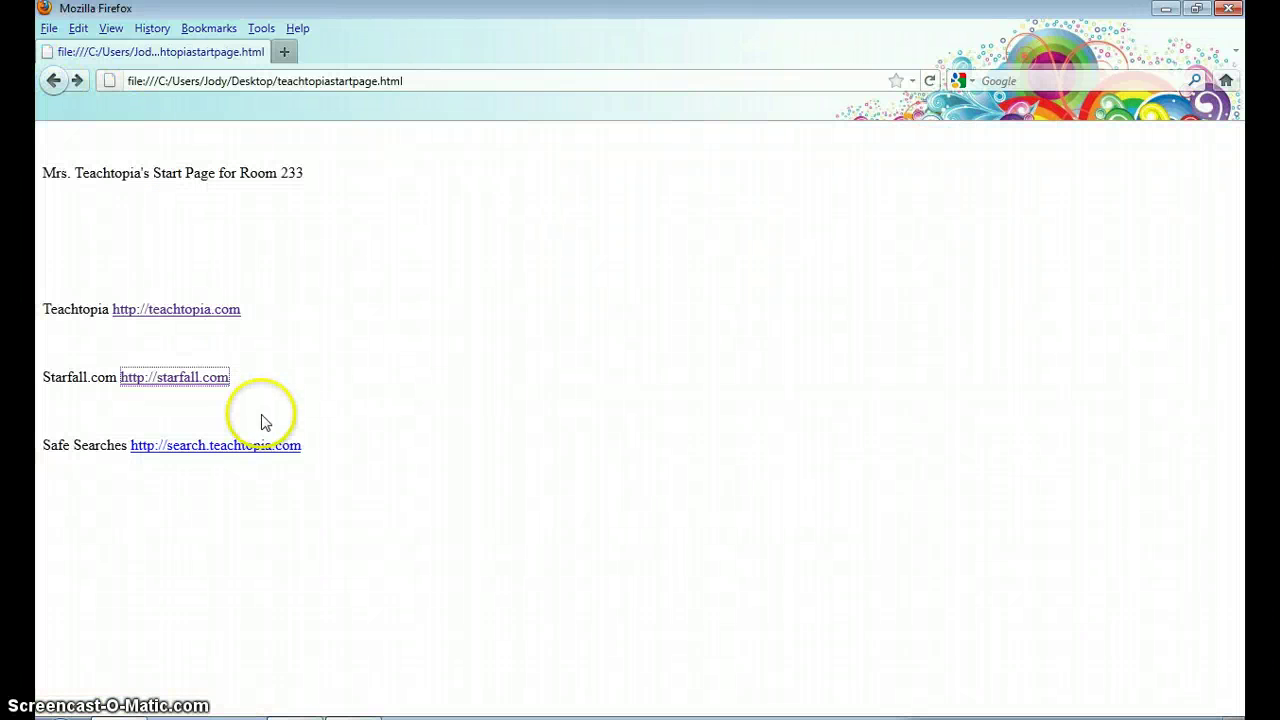
click(224, 449)
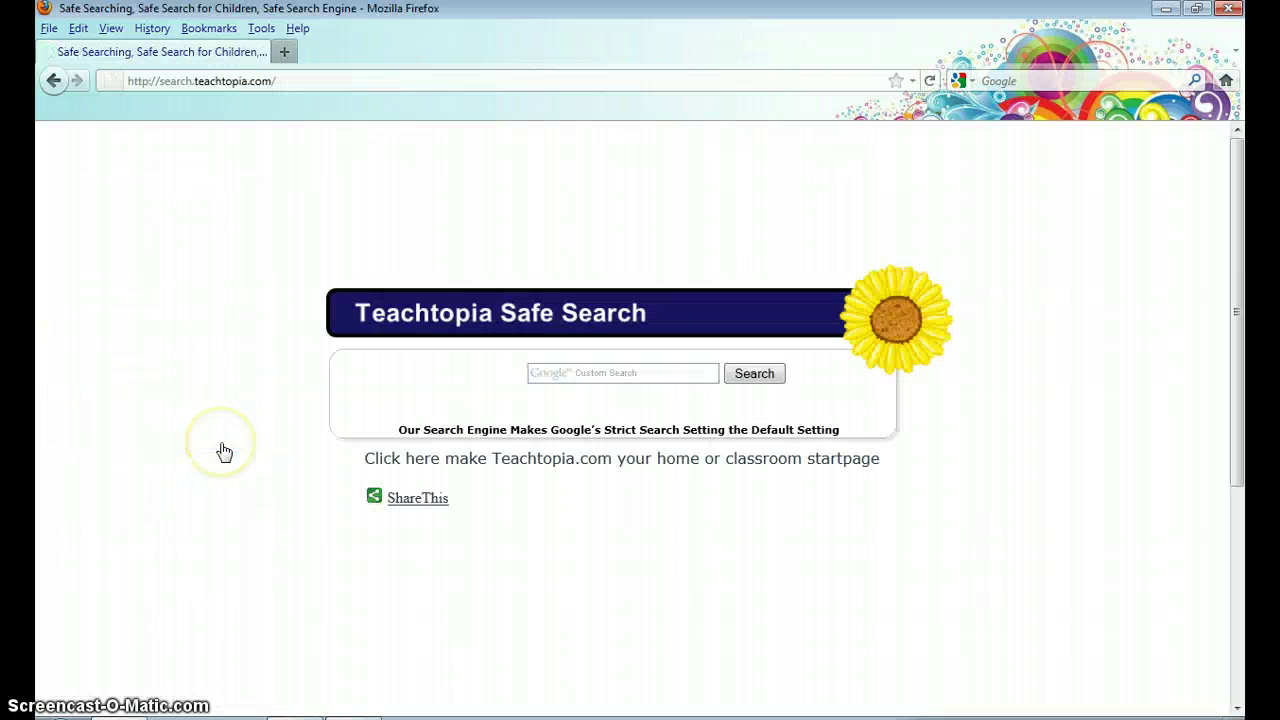
click(52, 80)
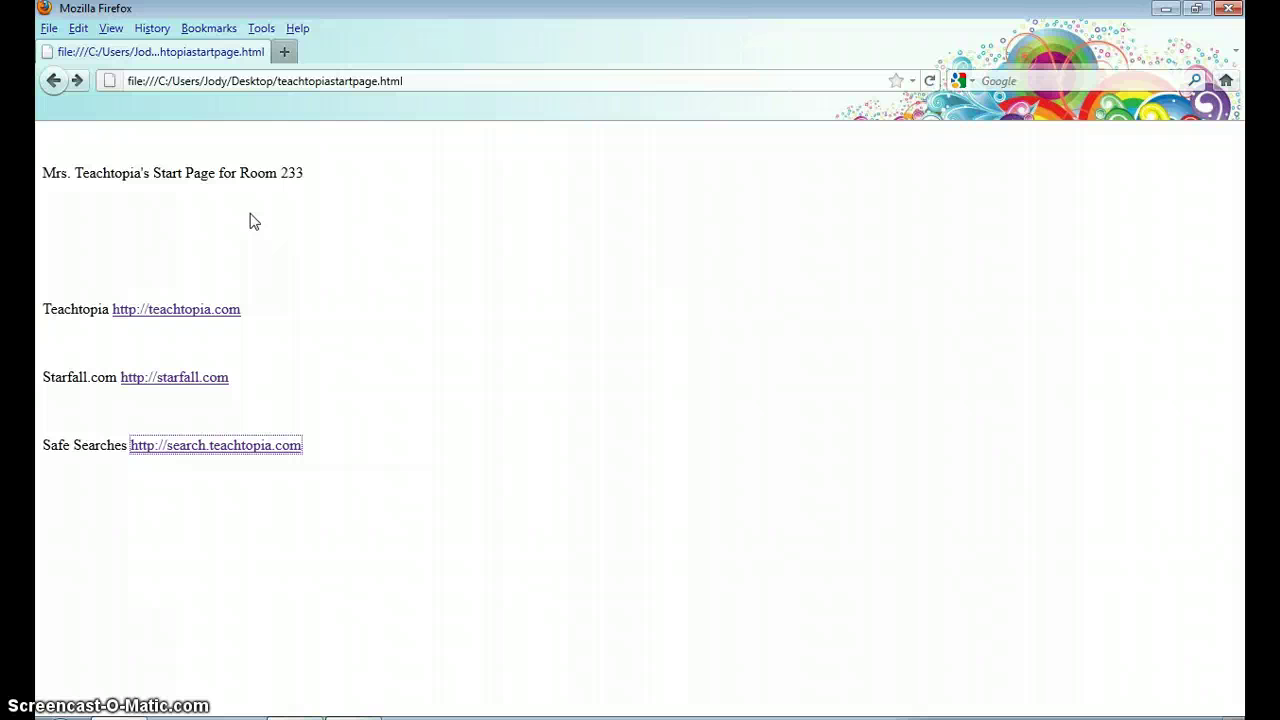
Set the currently open start page as the browser's home page and save the options.
click(261, 29)
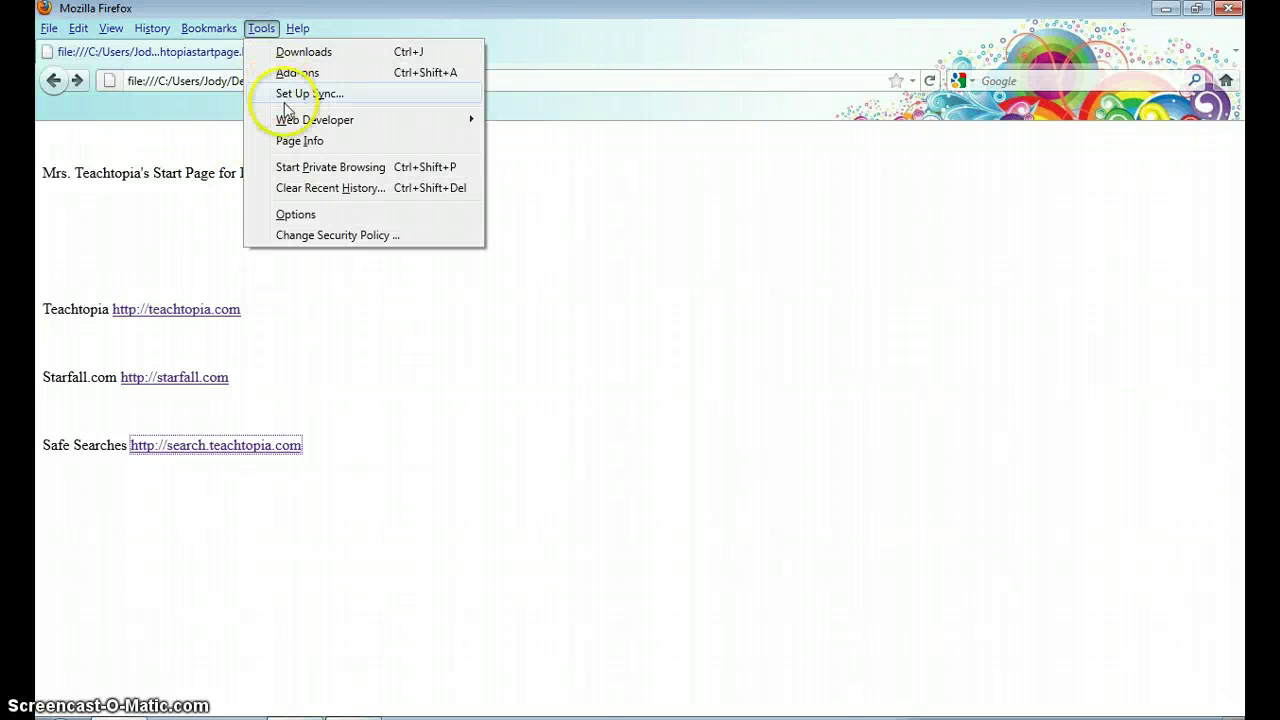
click(314, 213)
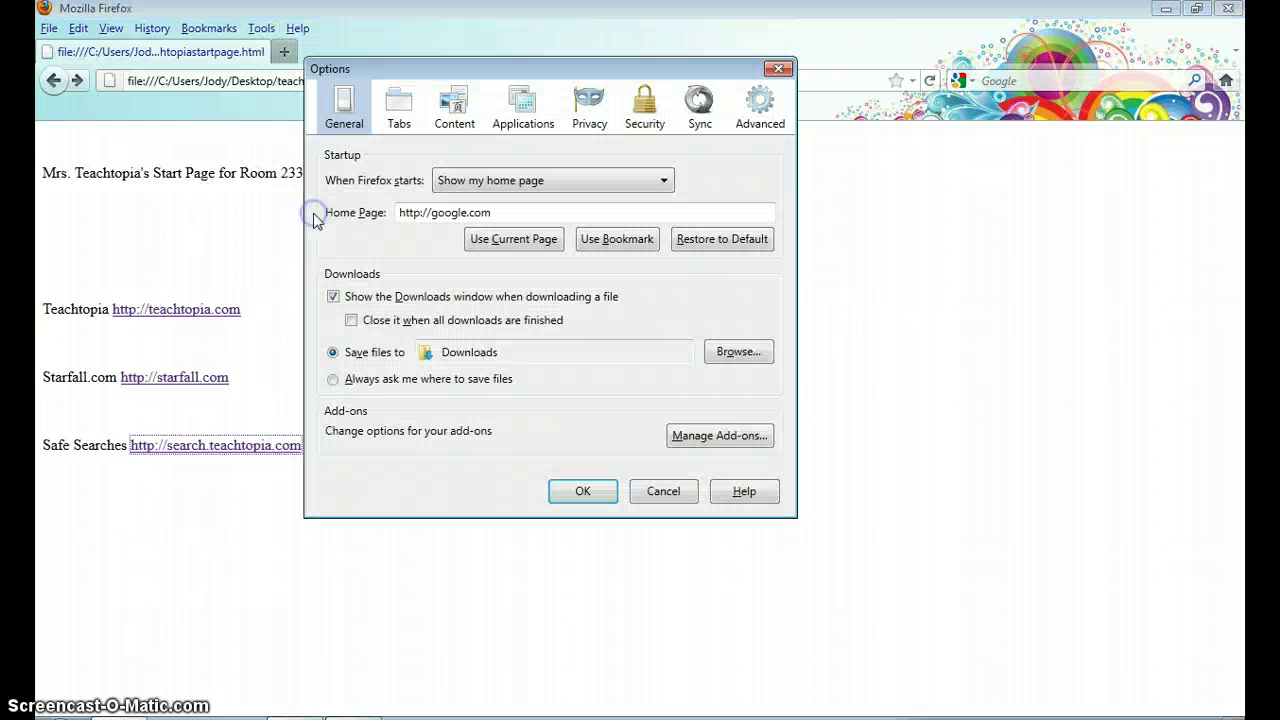
click(503, 245)
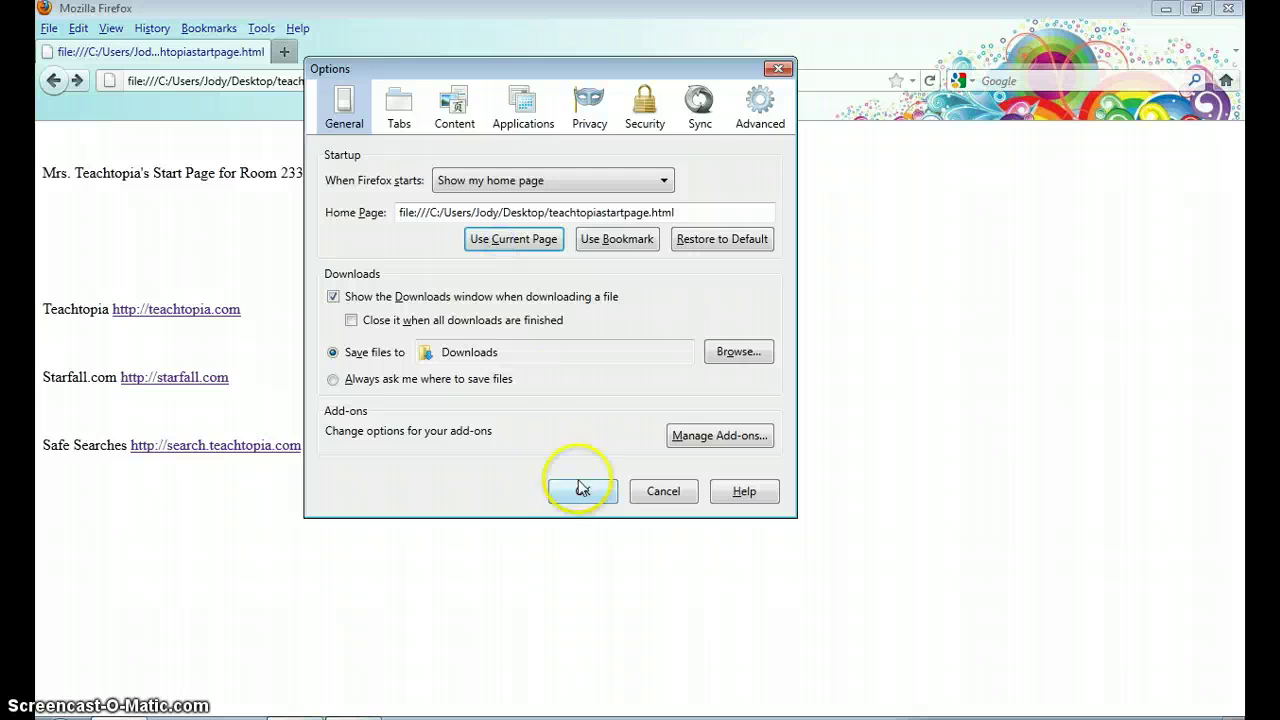
click(582, 492)
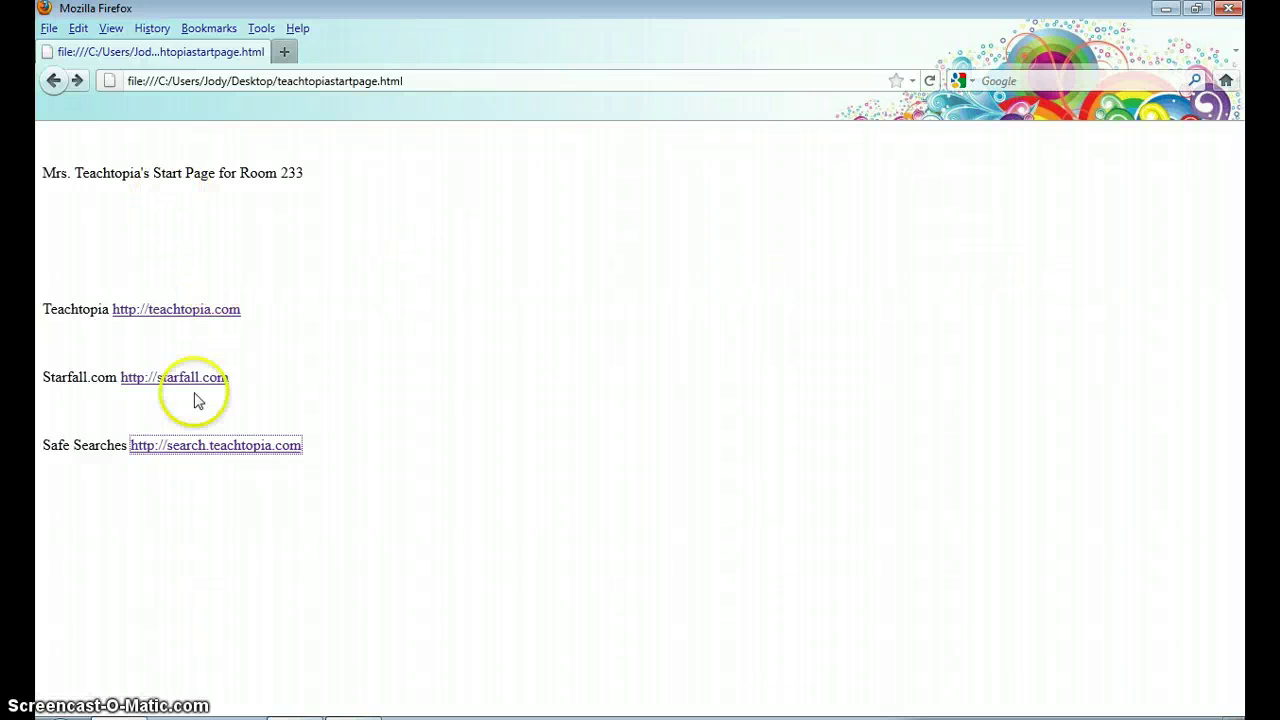
Restart Firefox to check the new home page, and move the open windows aside to expose the desktop icons.
click(1236, 10)
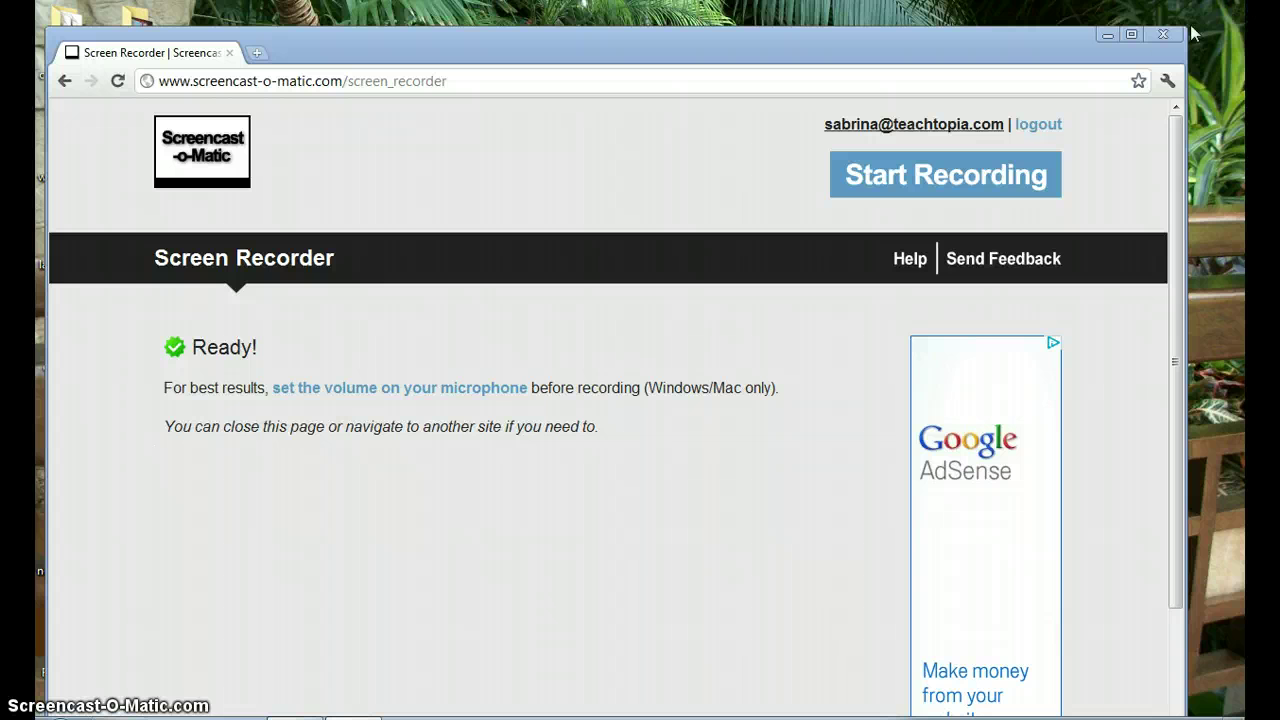
drag(1077, 40, 1057, 714)
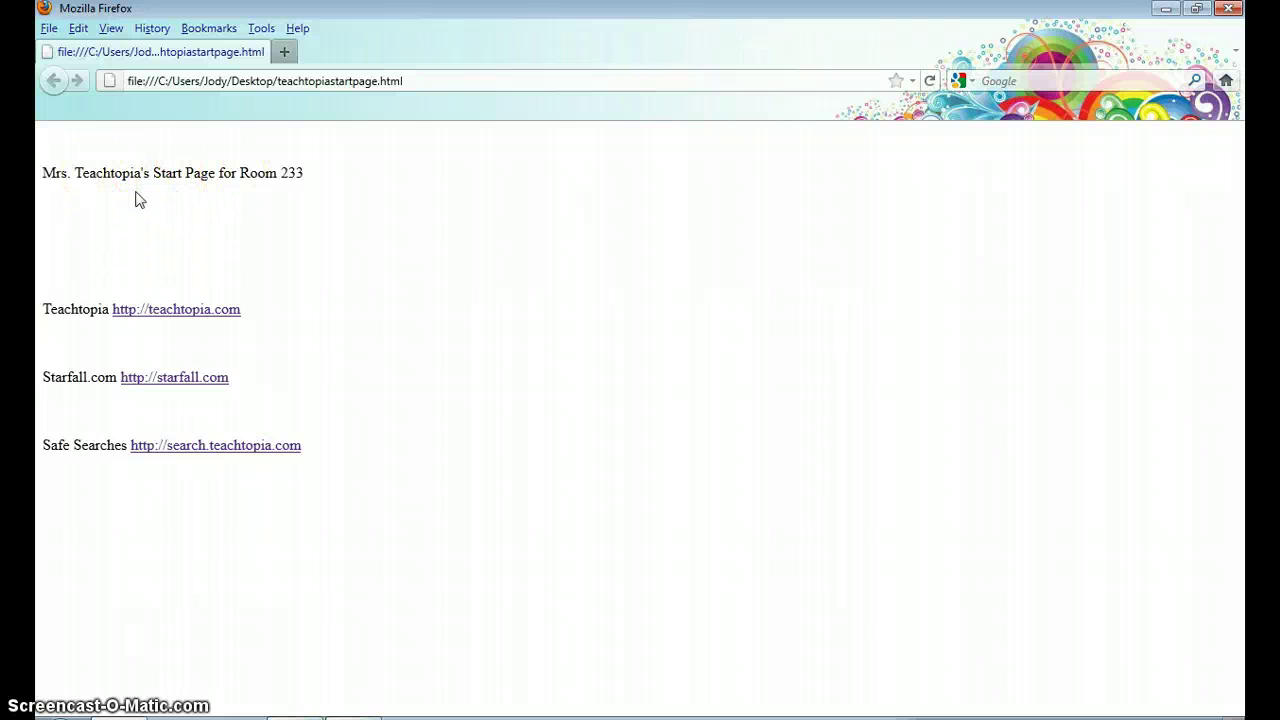
click(1198, 12)
drag(826, 94, 937, 85)
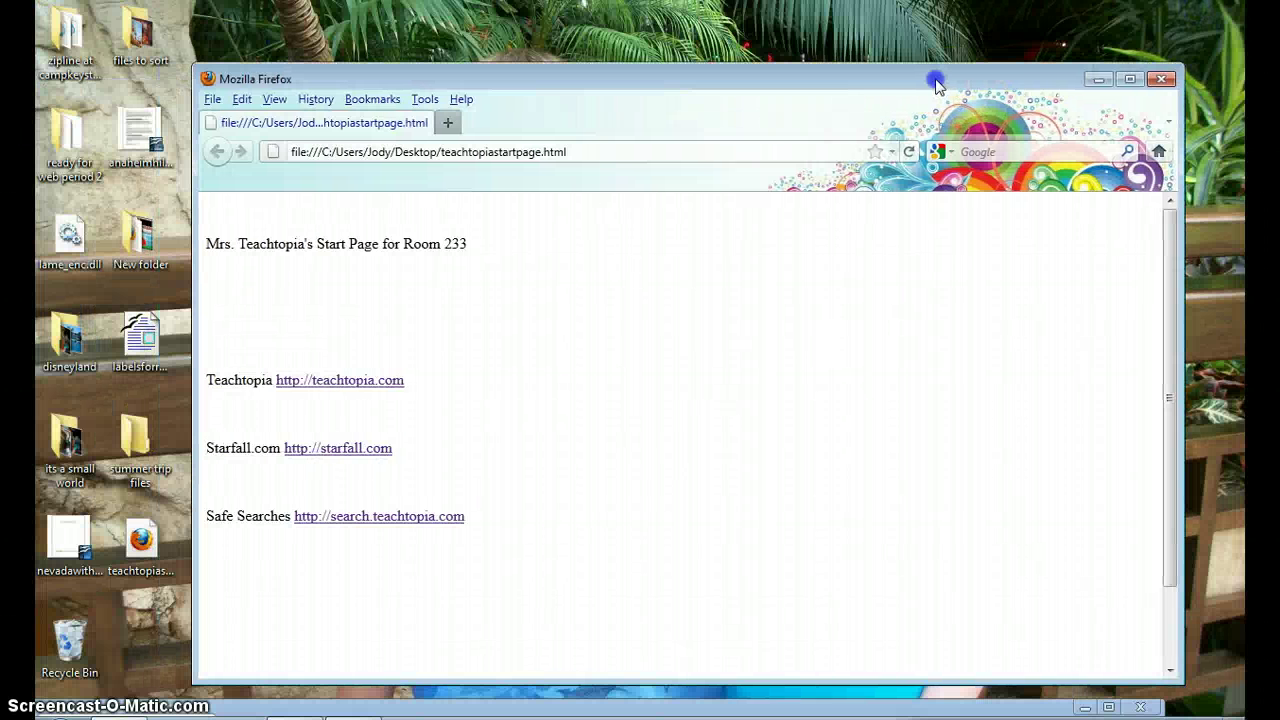
Open the teachtopiastartpage file on the desktop with LibreOffice Writer for editing.
right_click(130, 543)
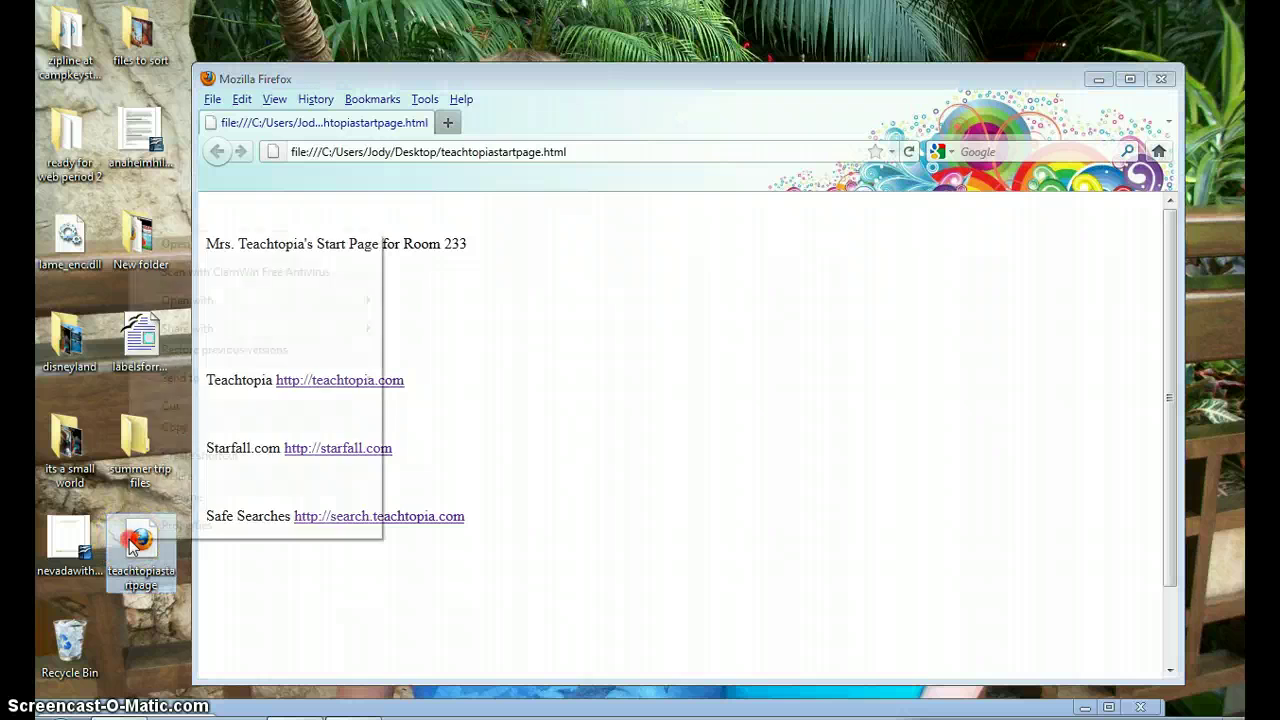
mouse_move(297, 307)
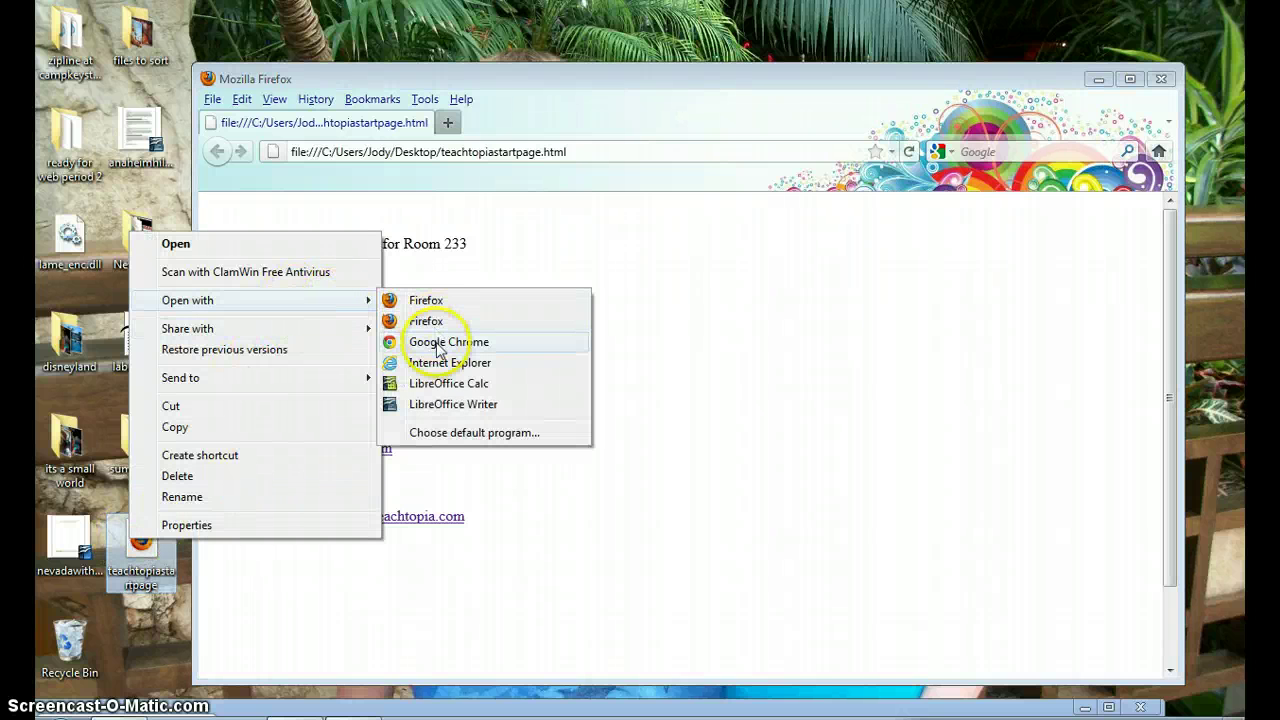
click(440, 404)
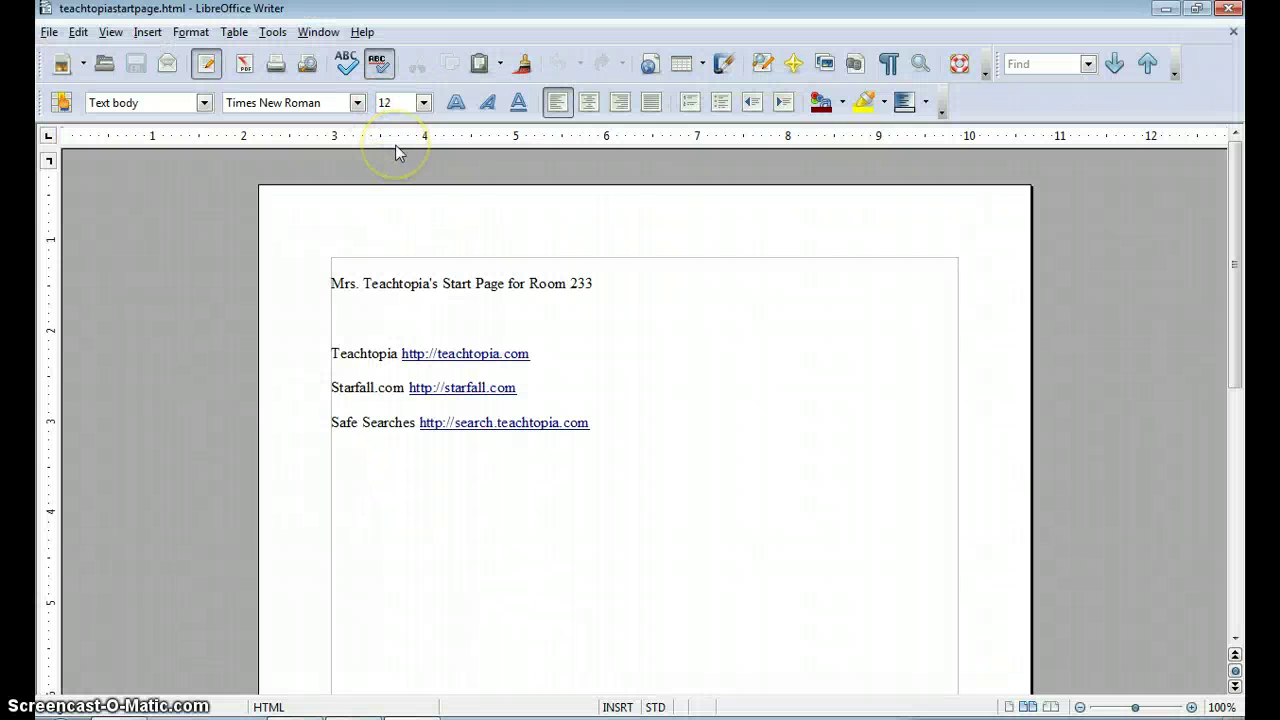
Set the heading text following "Mrs." to font size 44.
triple_click(515, 283)
click(425, 102)
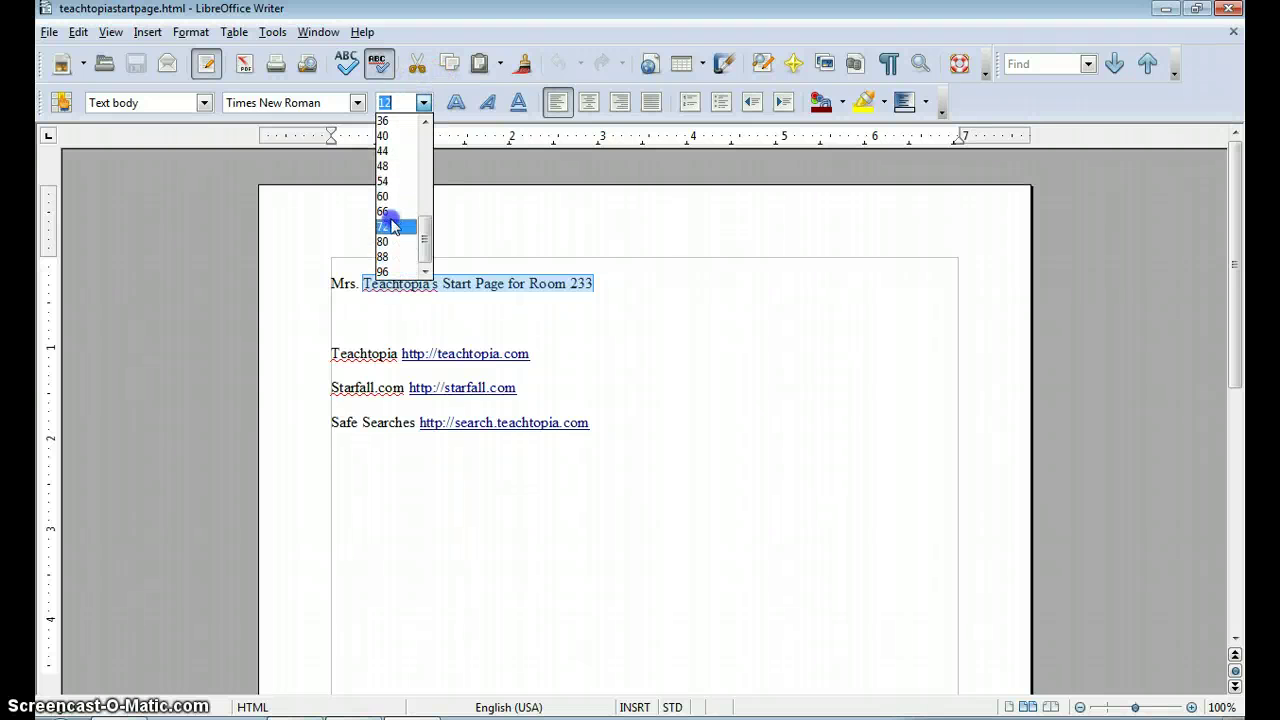
click(392, 151)
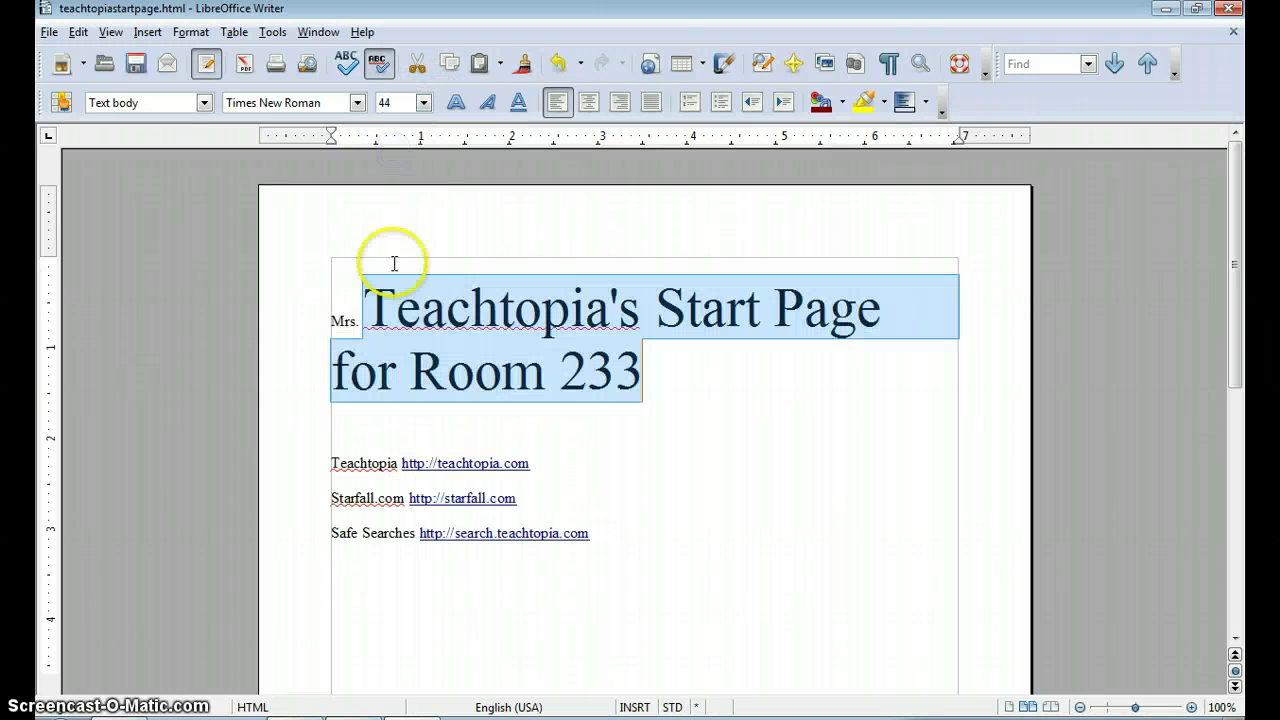
Set the word "Mrs." at the start of the heading to font size 44.
click(360, 311)
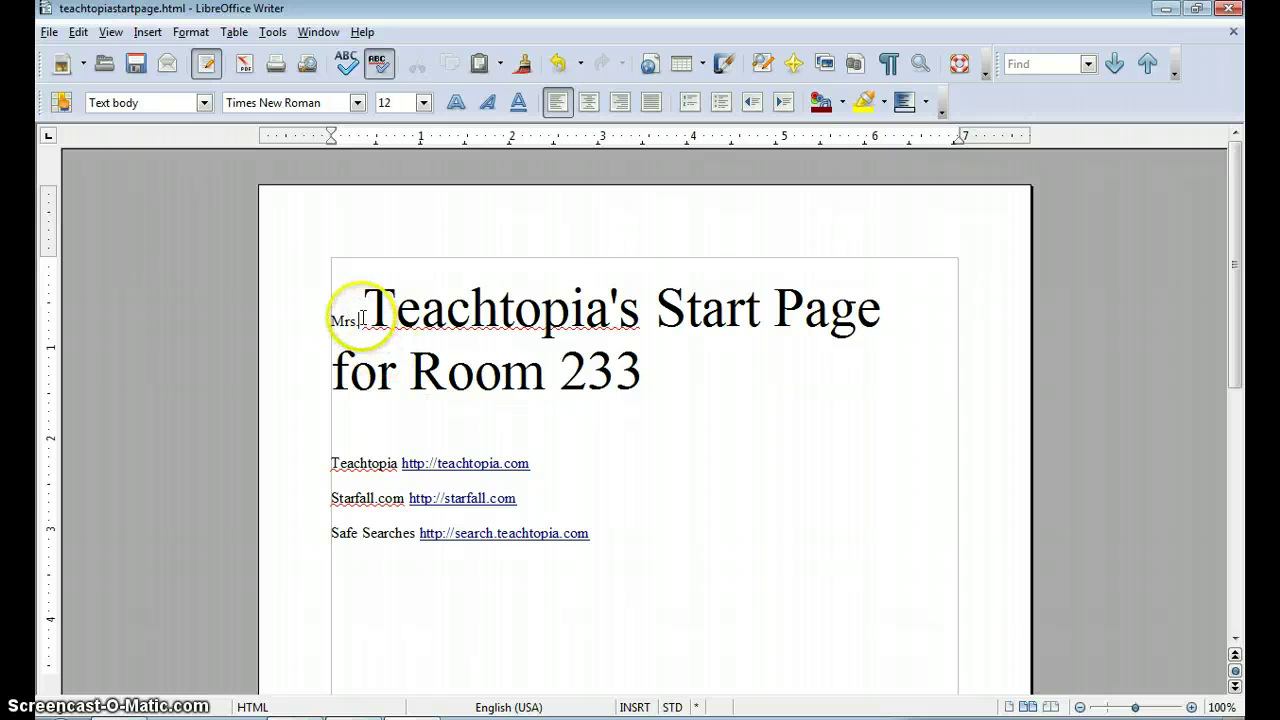
drag(358, 321, 330, 321)
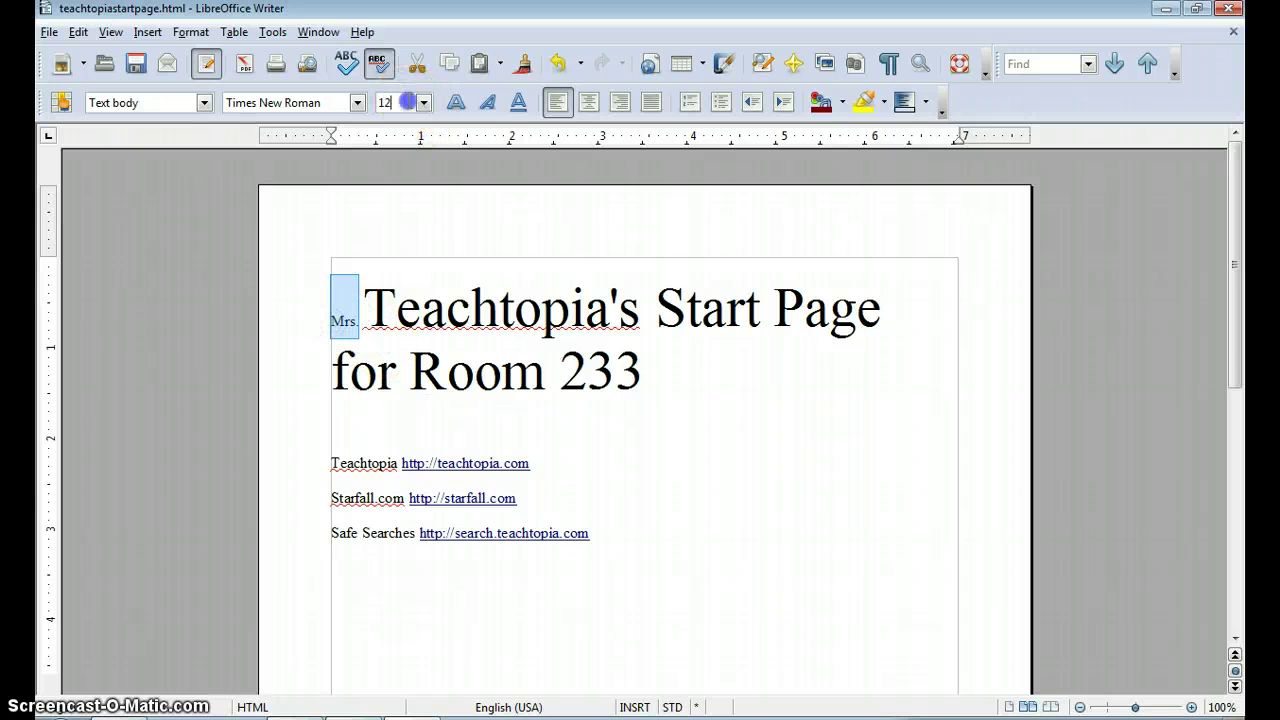
click(408, 102)
key(BackSpace)
key(Return)
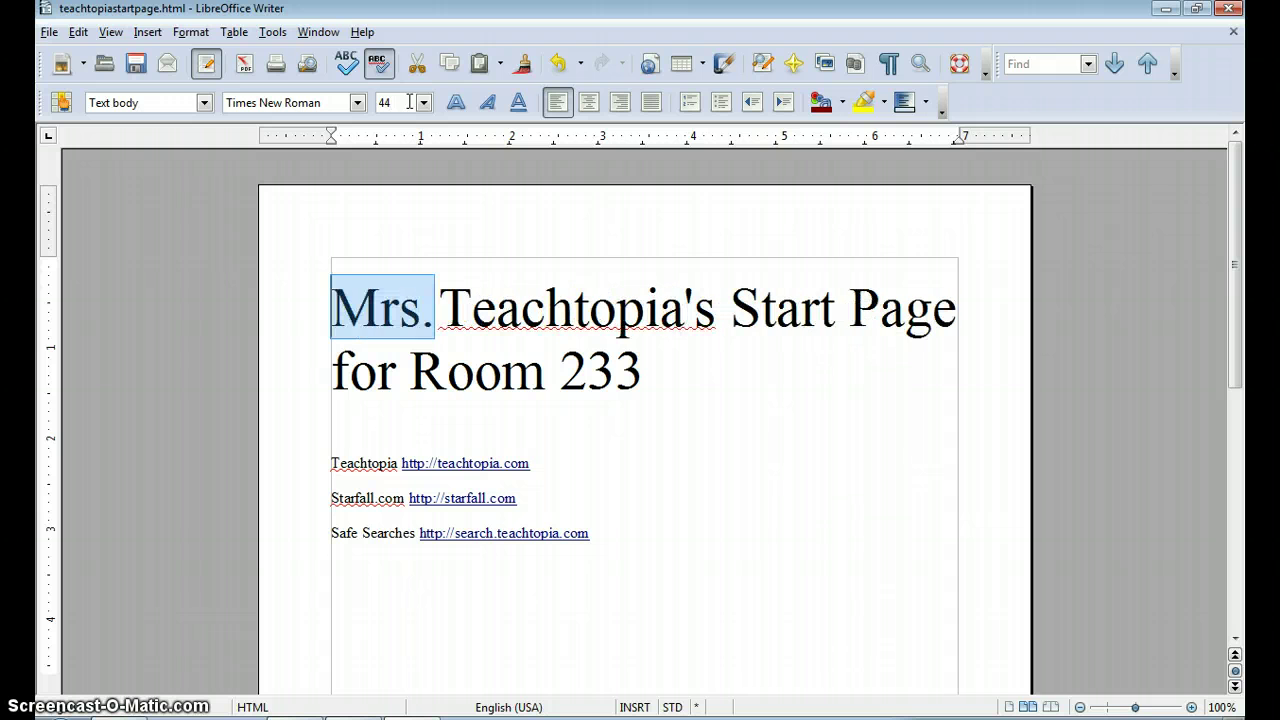
click(680, 402)
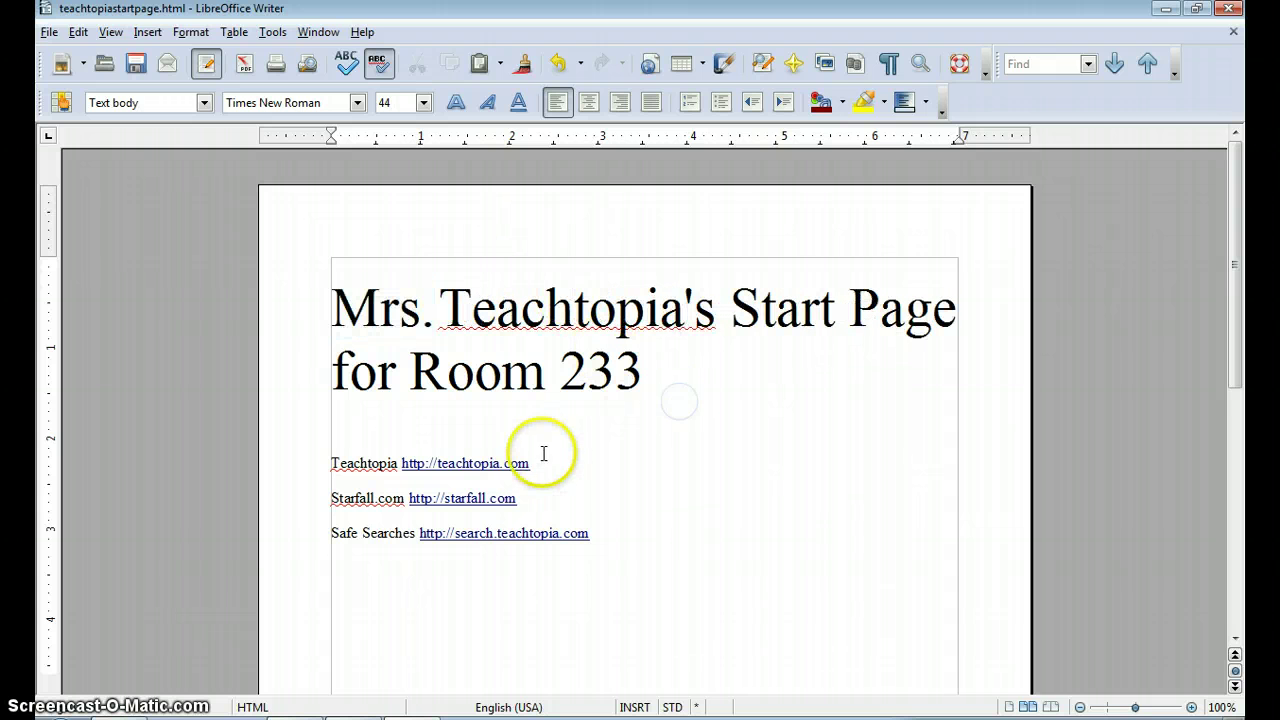
Set the three website link lines below the heading to font size 15.
drag(612, 531, 383, 434)
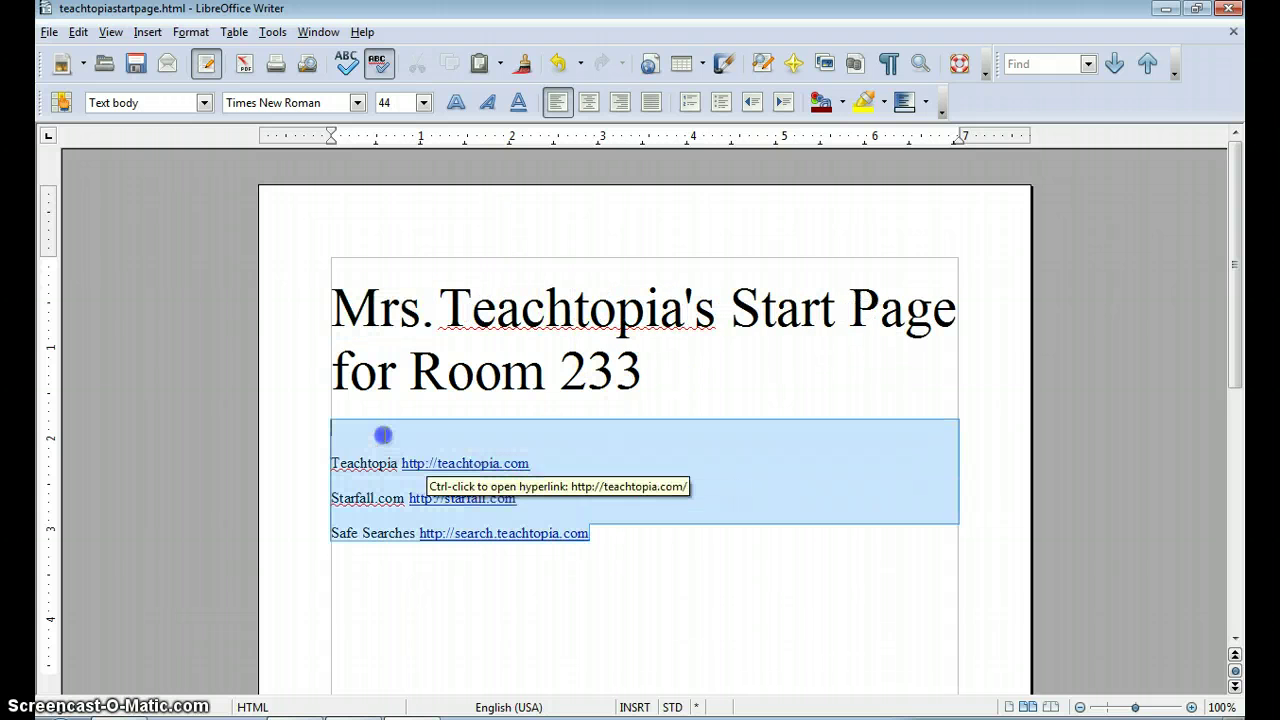
click(424, 102)
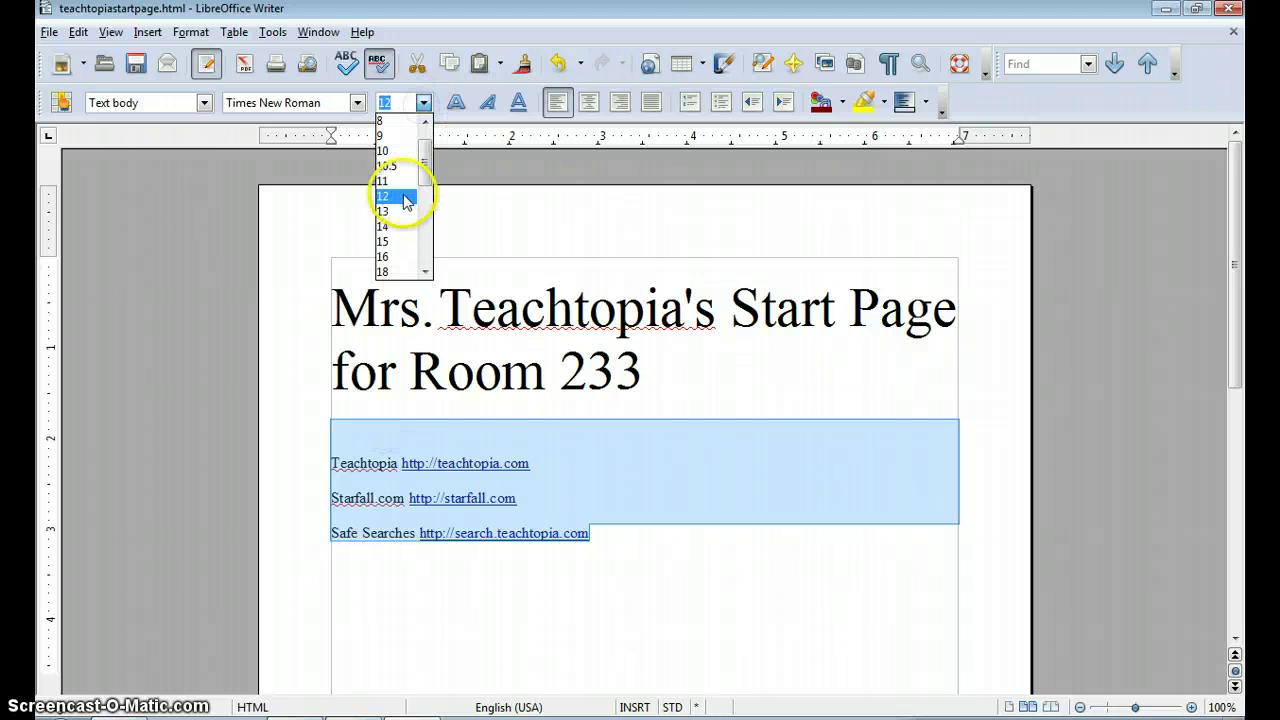
click(400, 242)
click(500, 372)
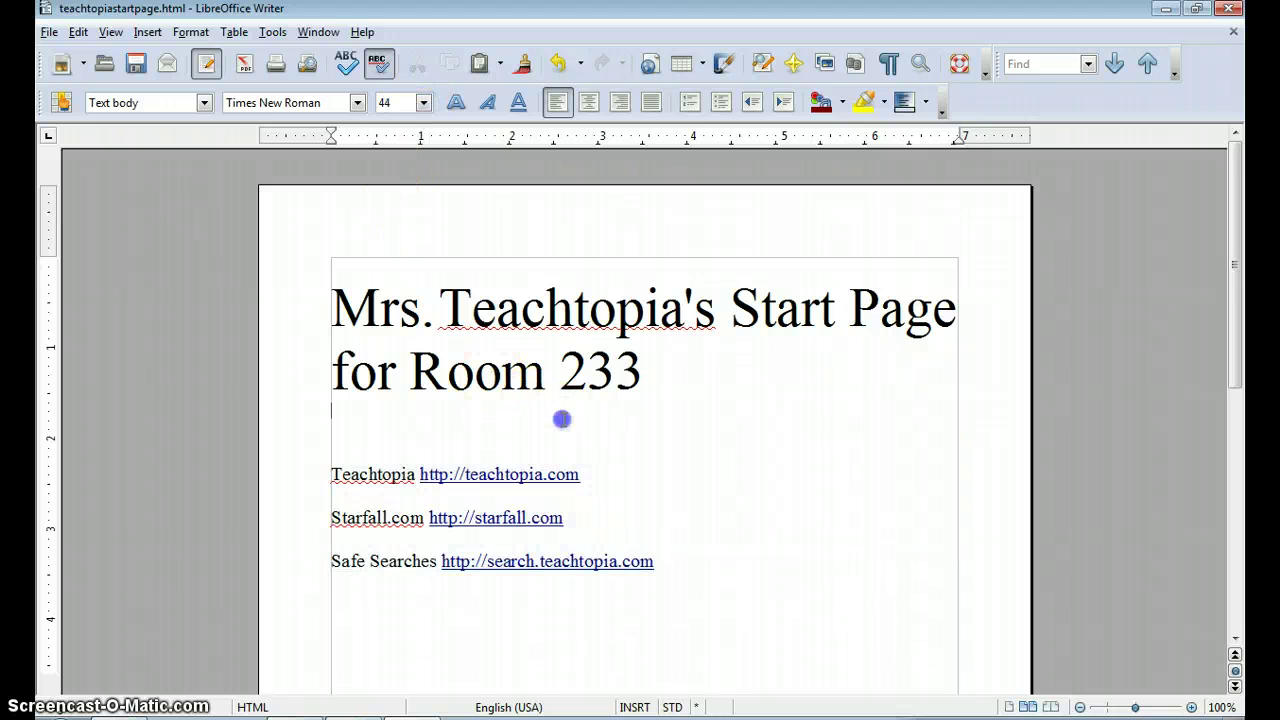
Save the formatted start page, keeping its current HTML format.
key(Down)
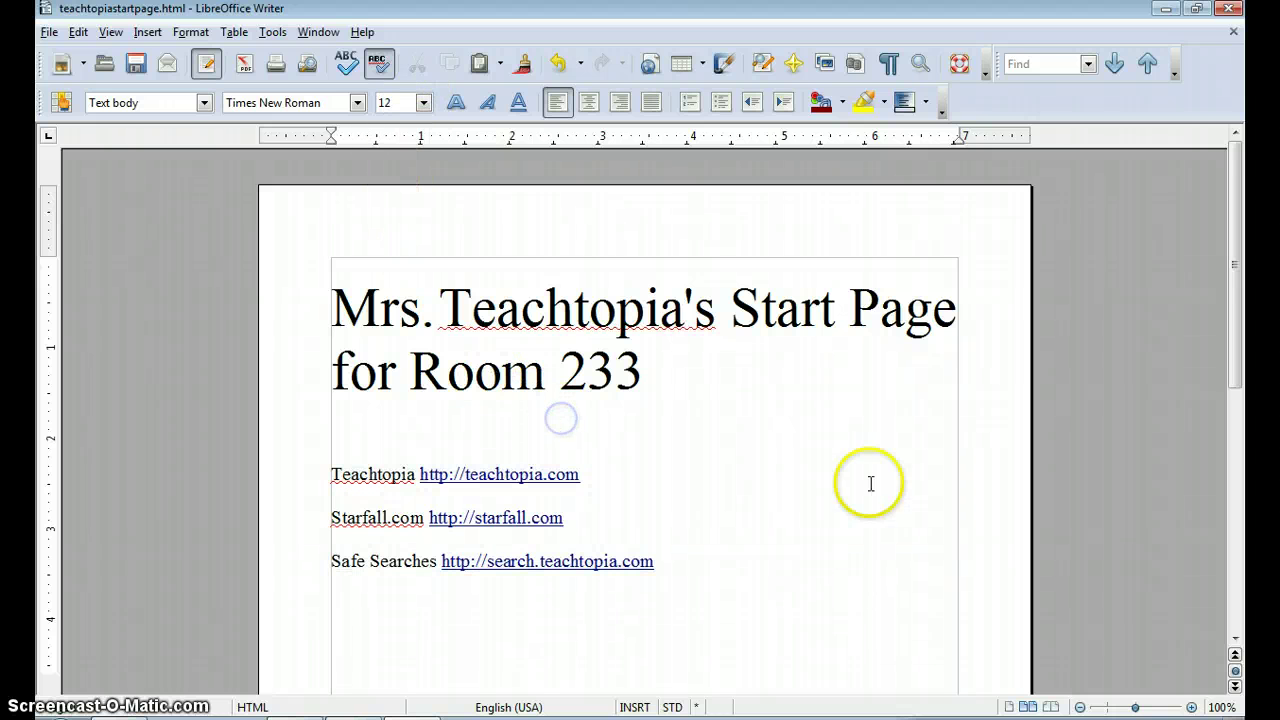
click(48, 32)
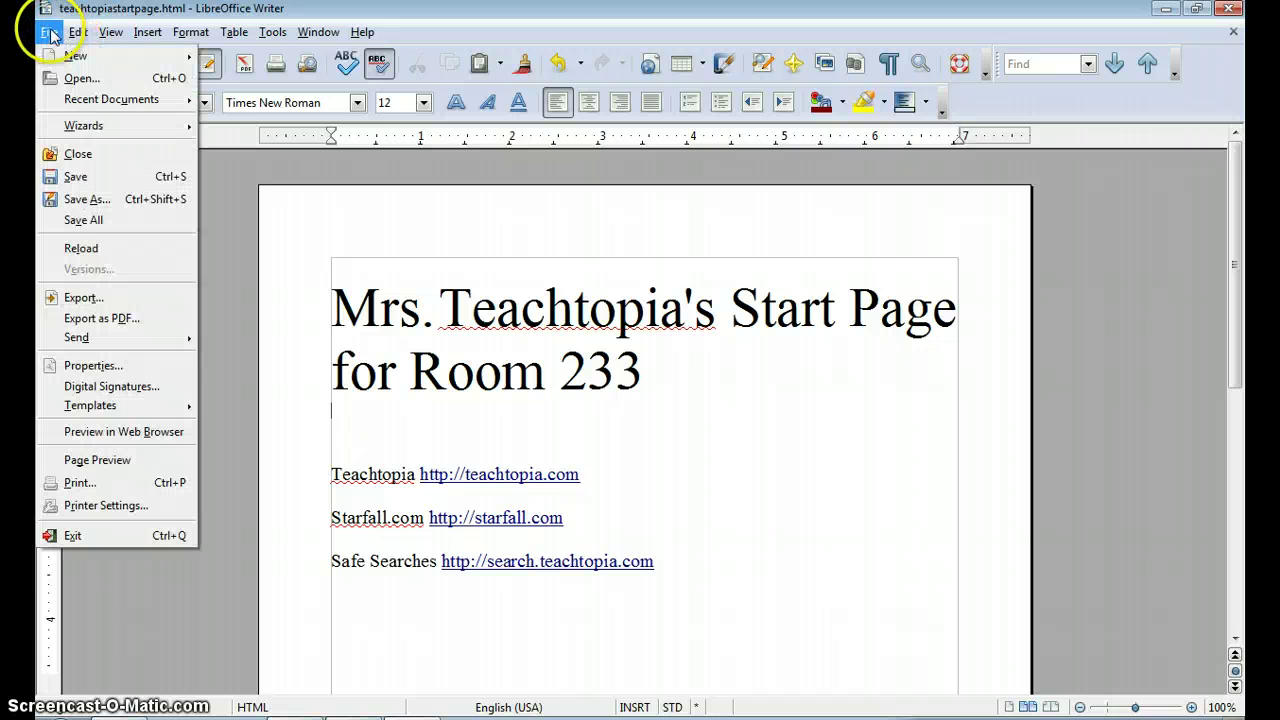
click(90, 176)
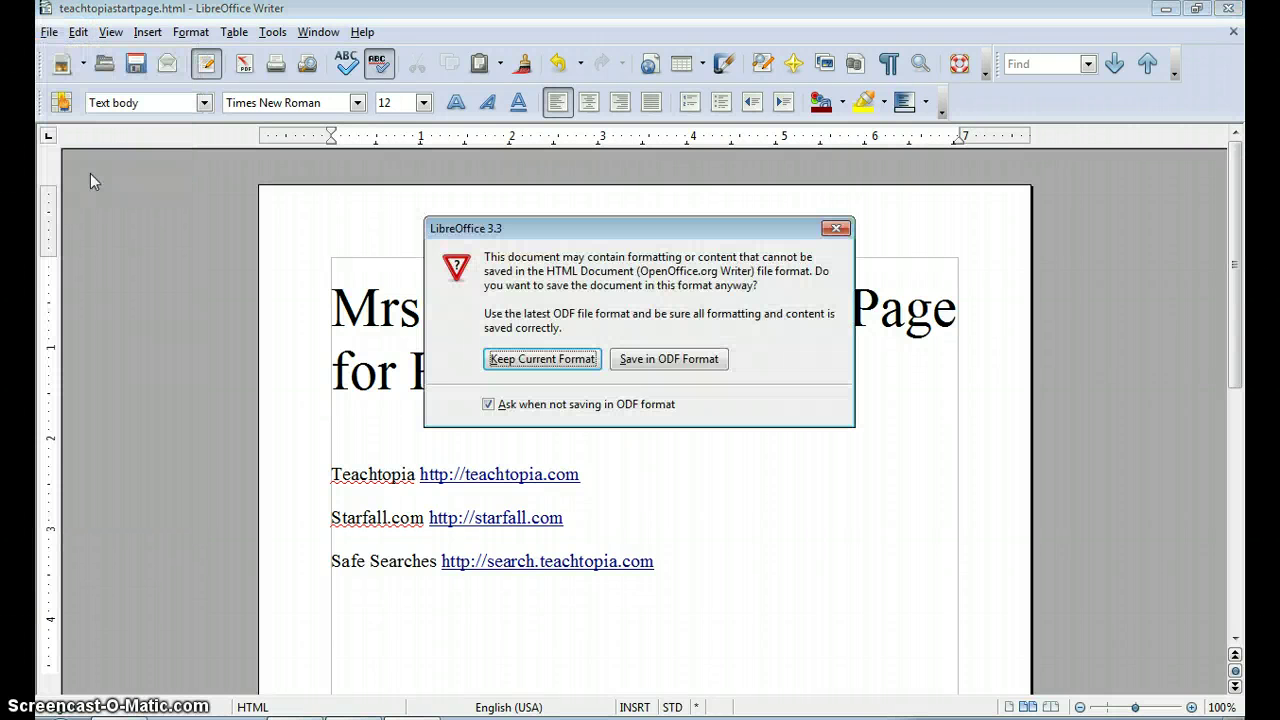
click(548, 362)
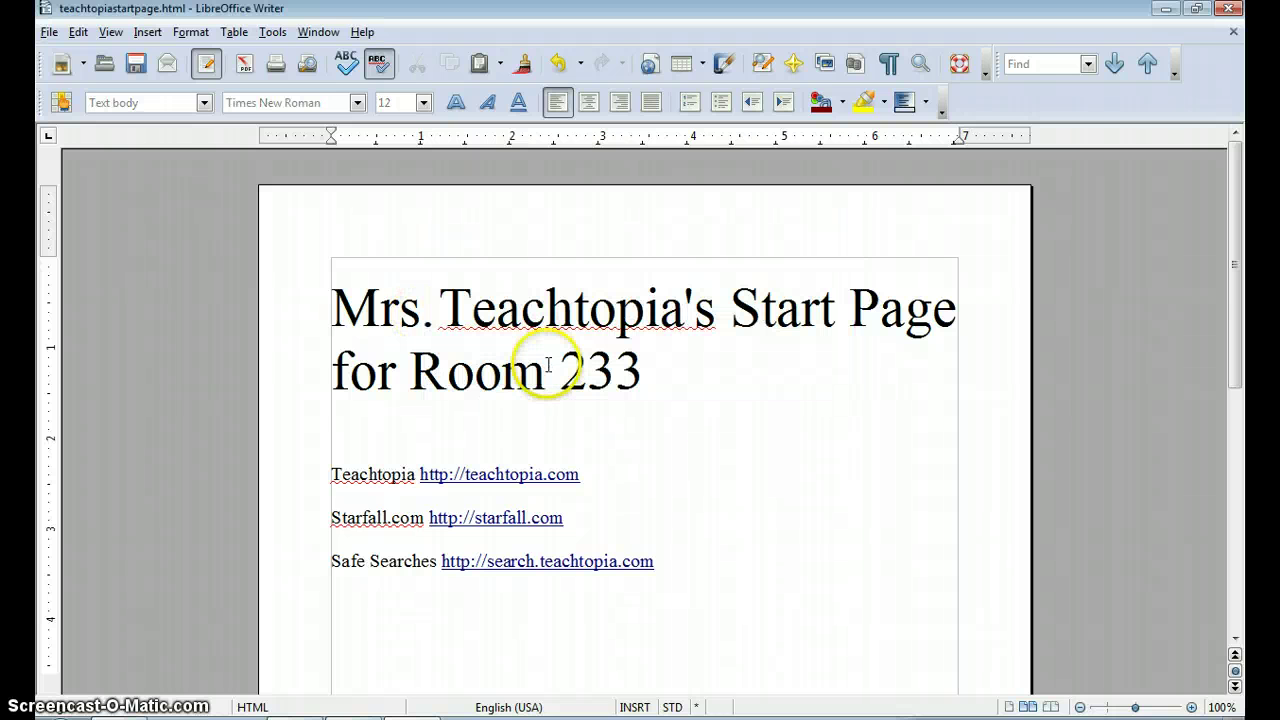
Close the Writer document and reload teachtopiastartpage.html in Firefox to view the updated formatting.
click(1236, 8)
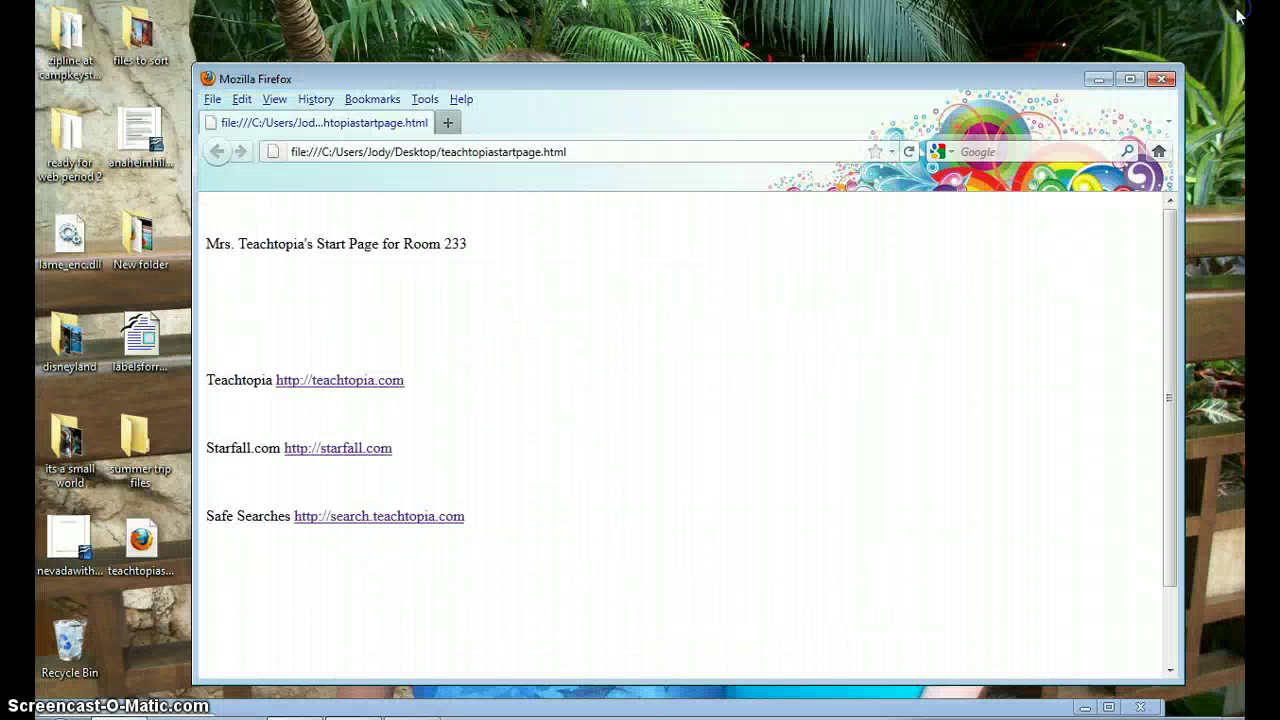
click(437, 155)
key(Return)
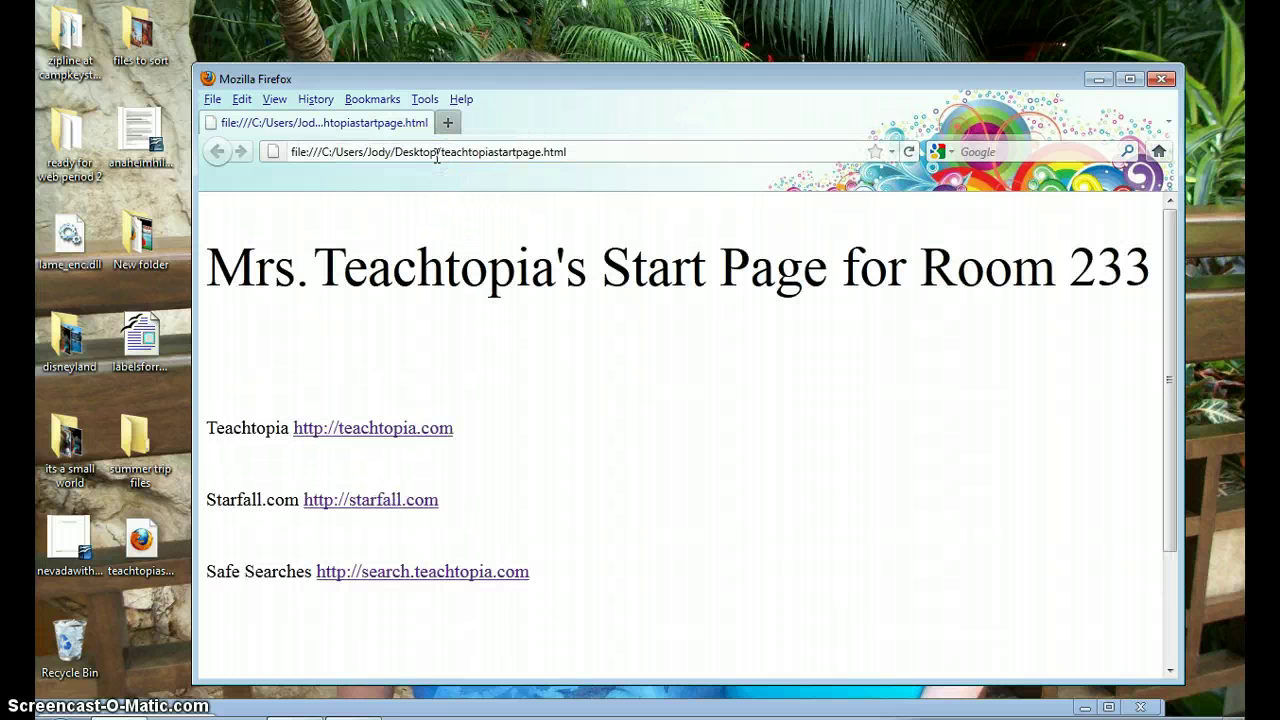